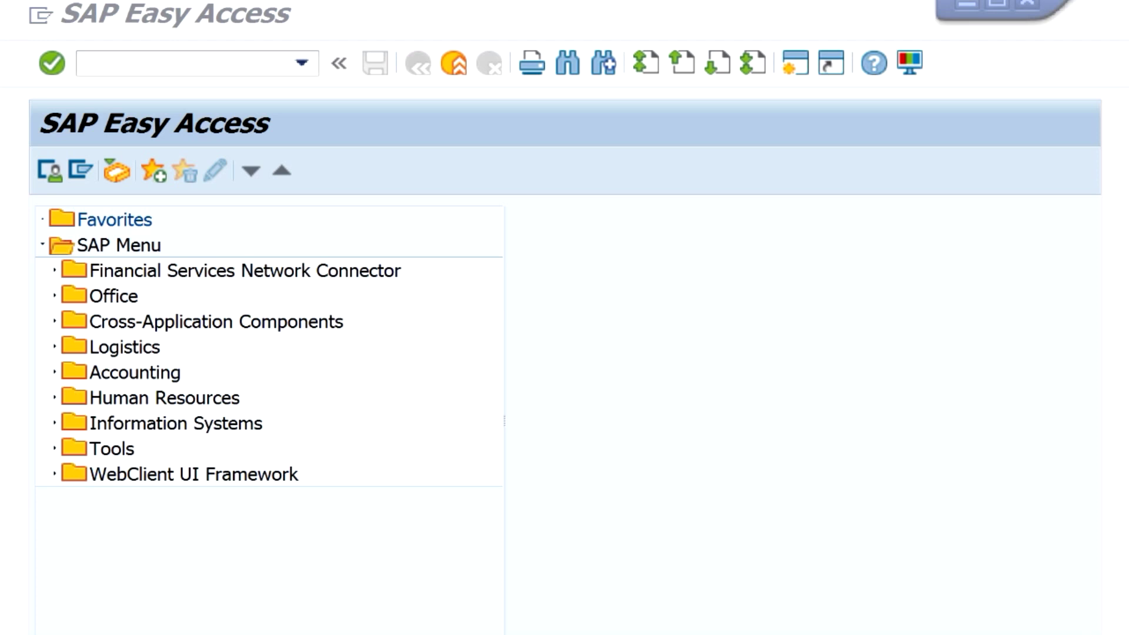
# Expand the SAP Menu through Accounting, Financial Accounting and Accounts Payable to show the Master Records transactions
pyautogui.click(55, 373)
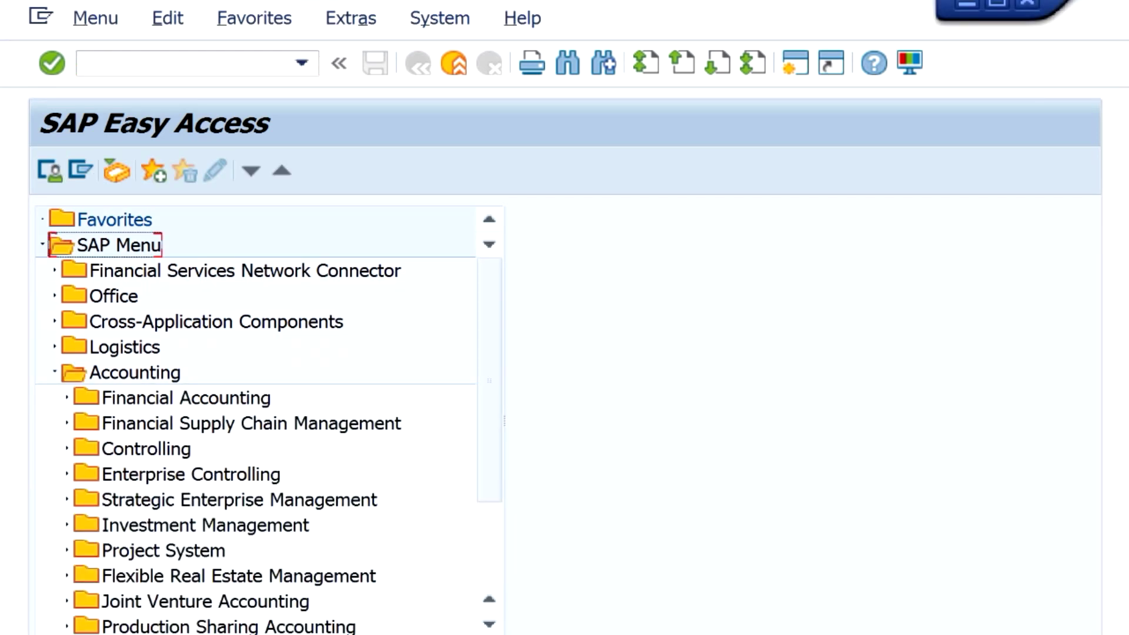
pyautogui.click(67, 398)
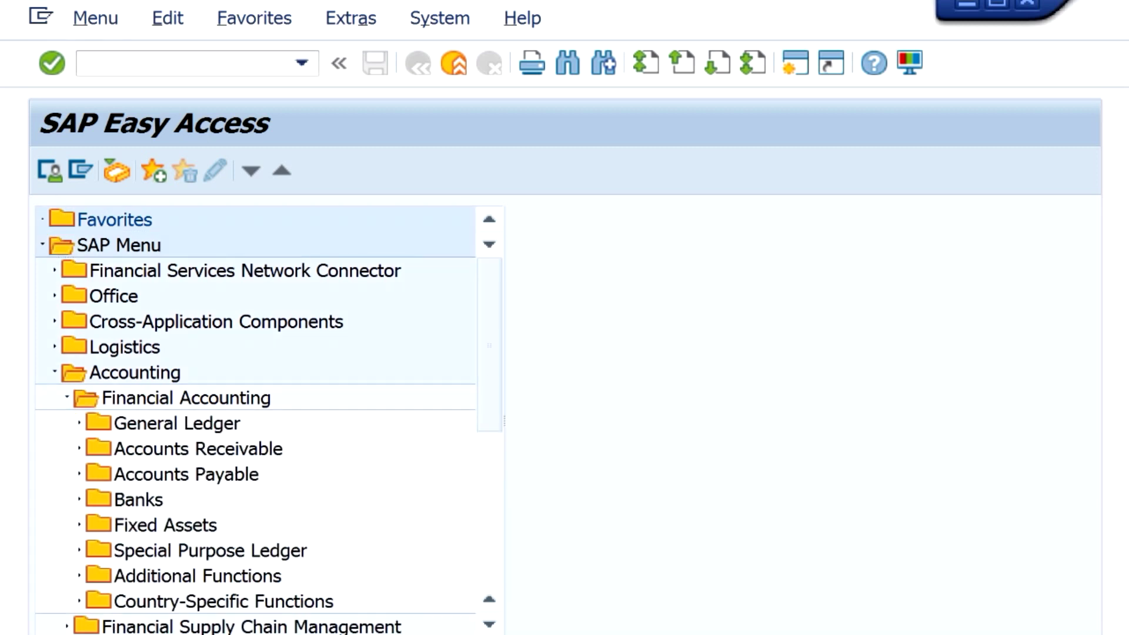
pyautogui.scroll(-1, 256, 412)
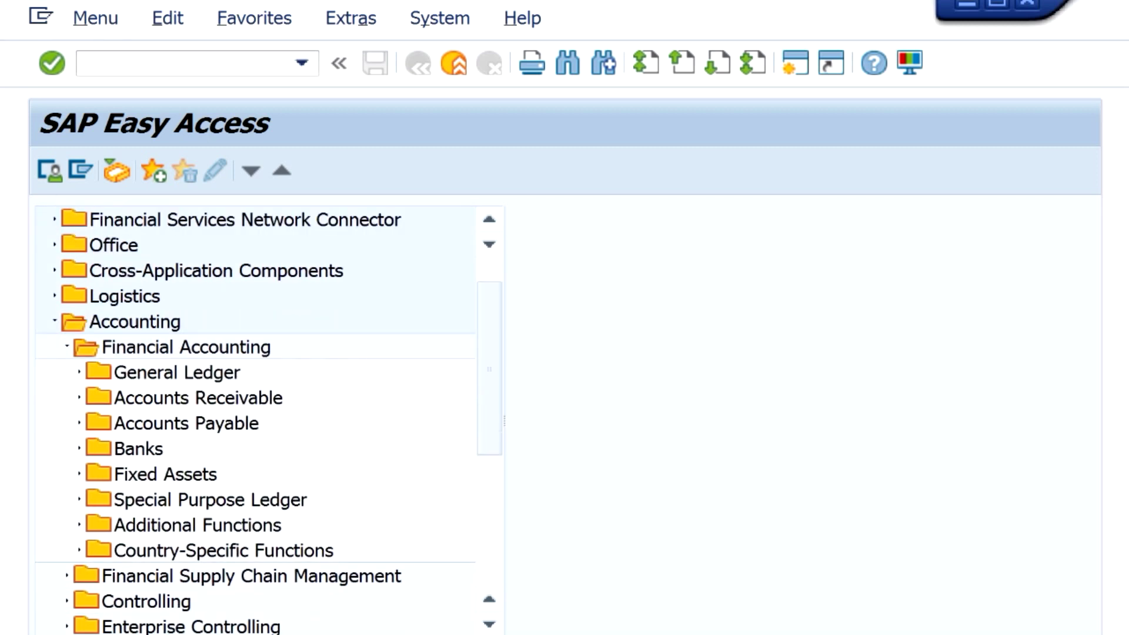
pyautogui.click(80, 423)
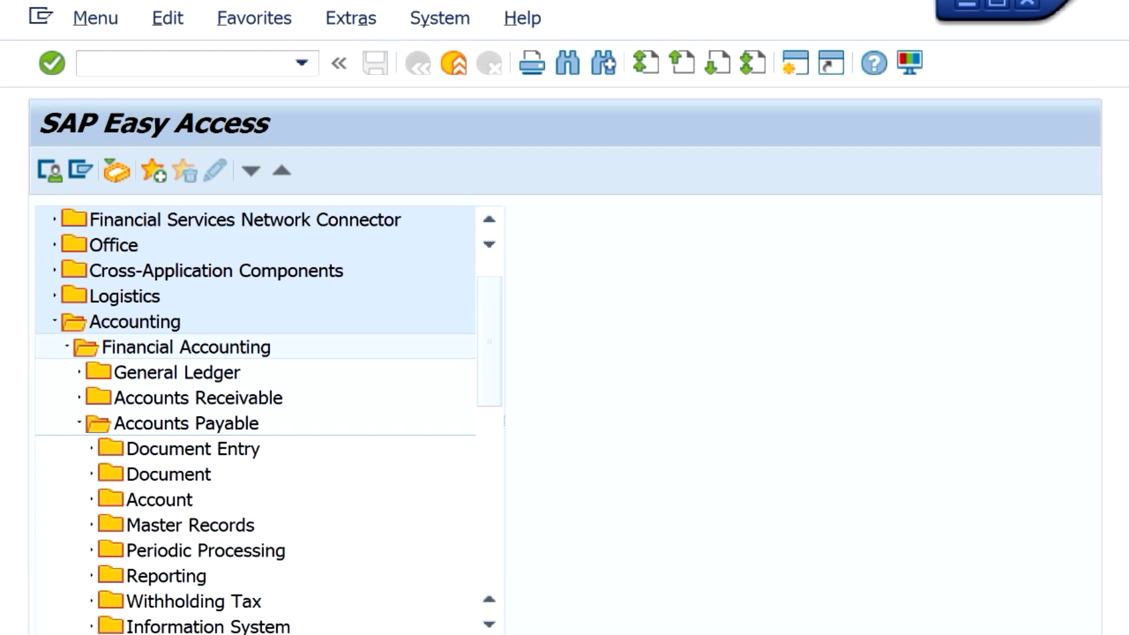
pyautogui.click(92, 525)
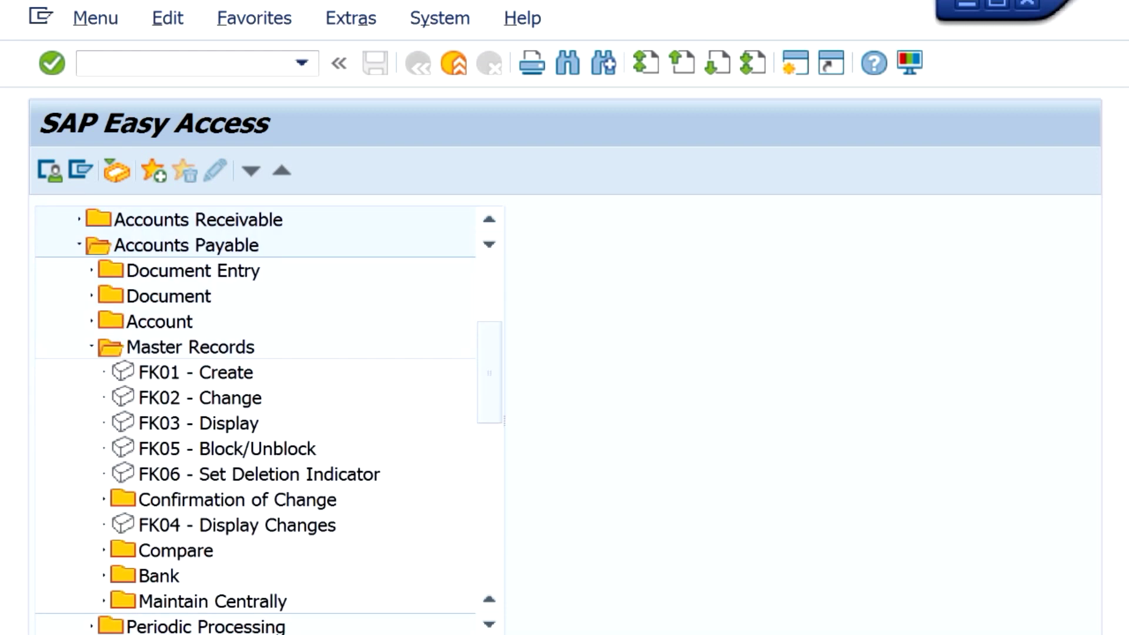
# Start the FK01 - Create transaction for vendors and cancel its Create Business Partner dialog
pyautogui.click(196, 372)
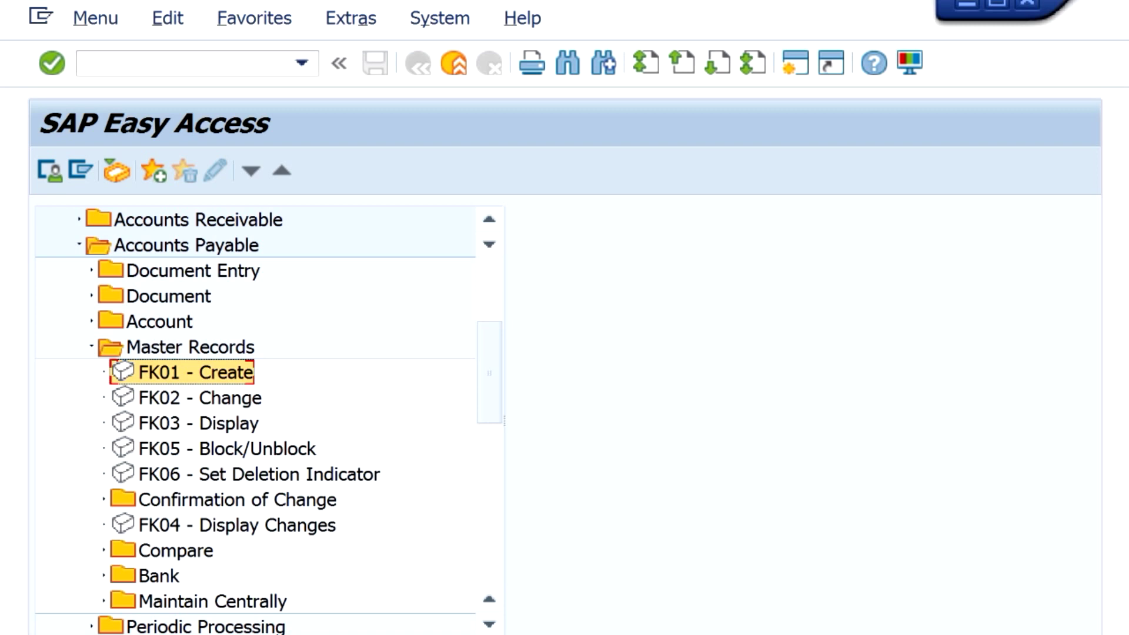
pyautogui.doubleClick(195, 372)
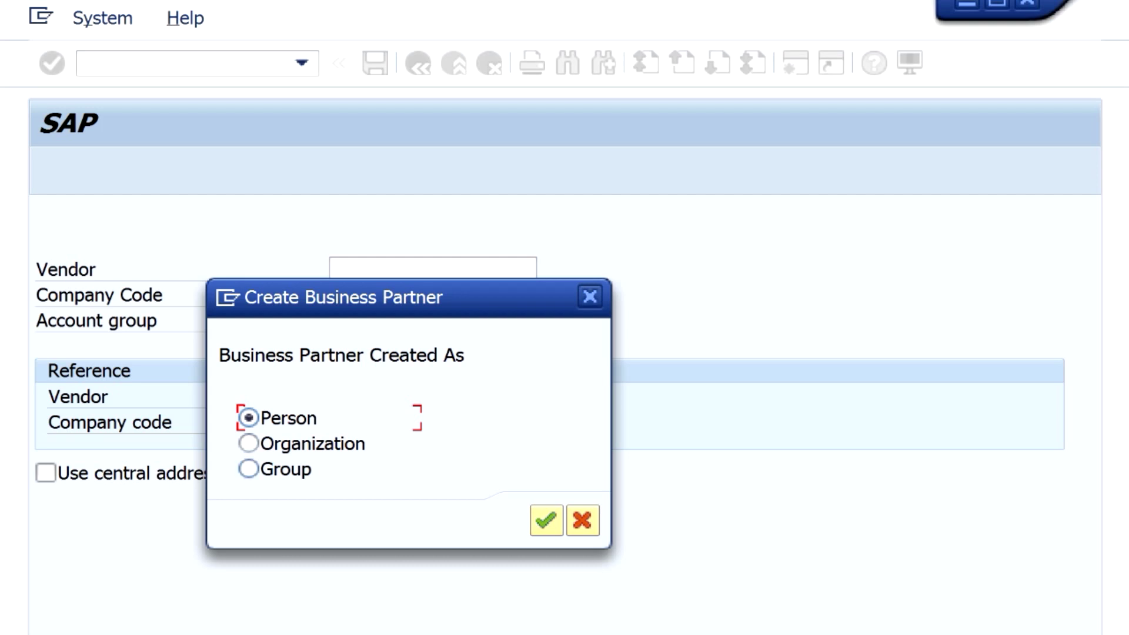
pyautogui.moveTo(330, 302); pyautogui.dragTo(478, 205)
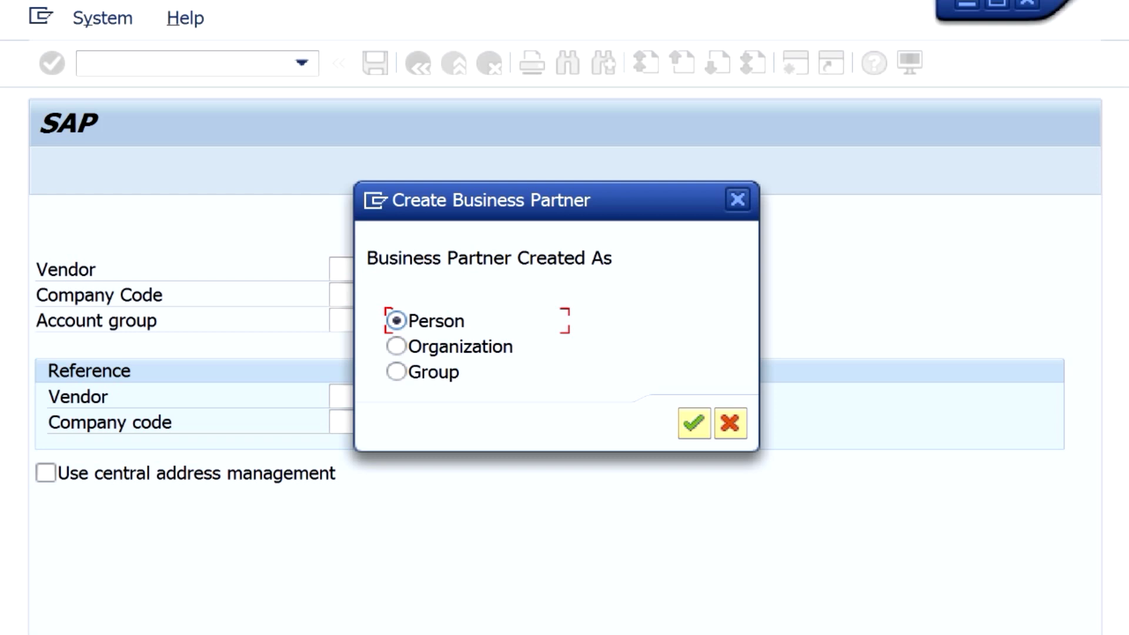
pyautogui.click(730, 423)
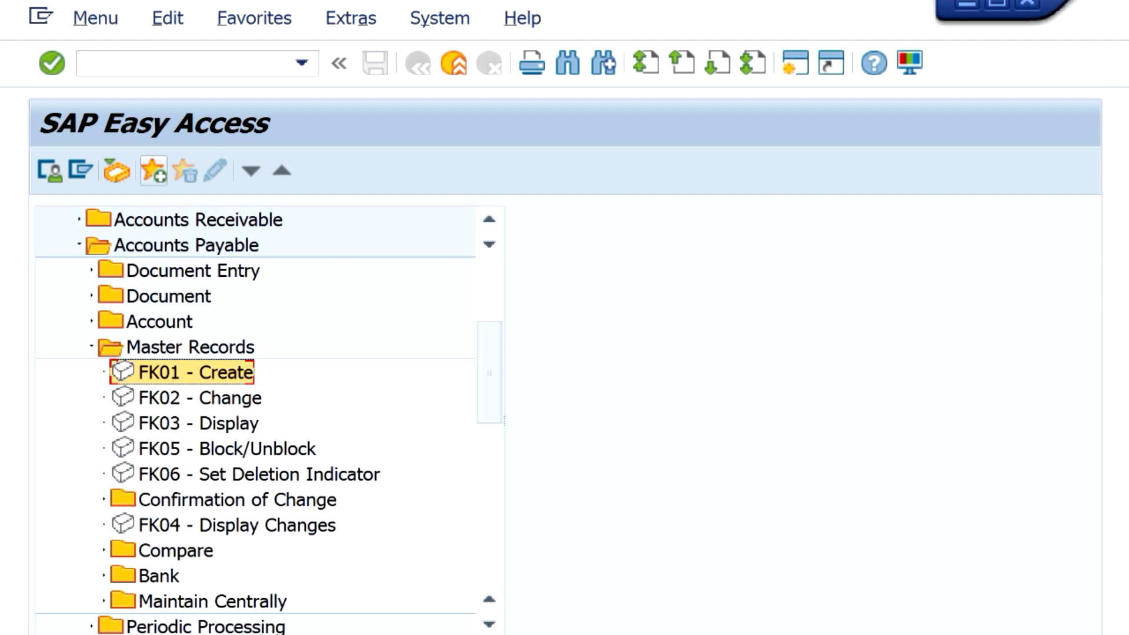
# Start creating an organization in transaction BP and hide the business partner search area
pyautogui.click(176, 64)
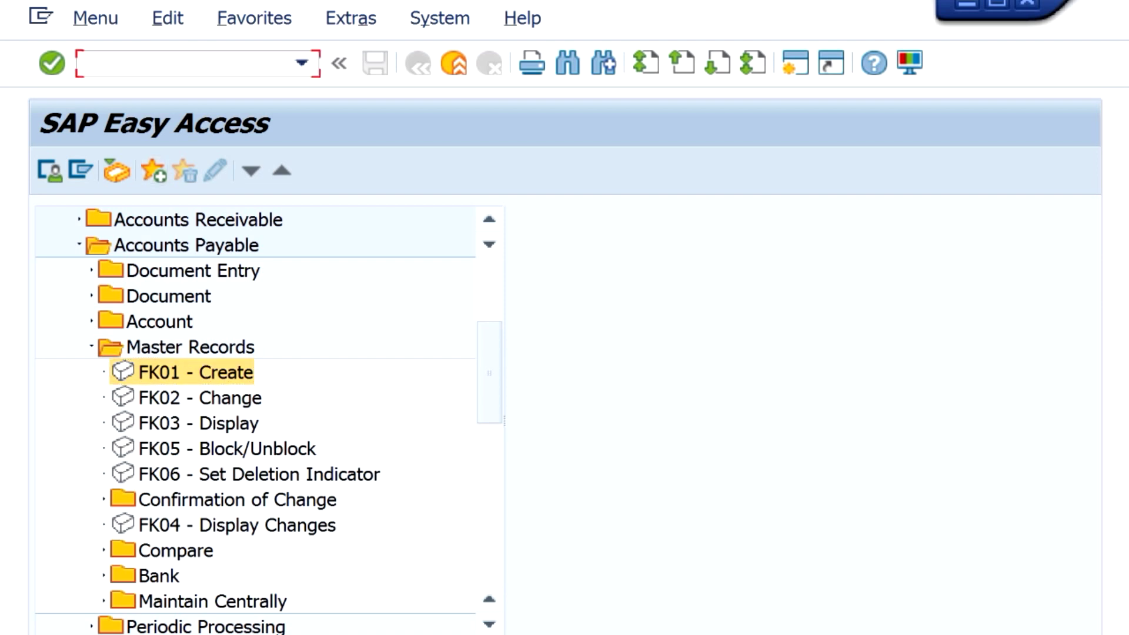
pyautogui.write('BP')
pyautogui.press('Return')
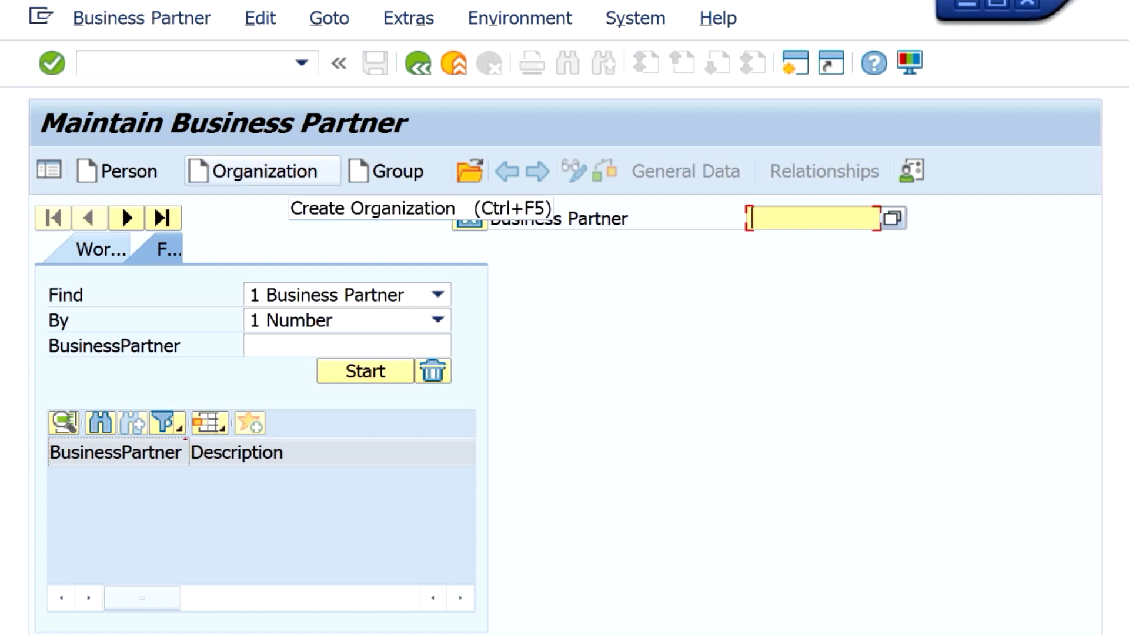
pyautogui.click(283, 171)
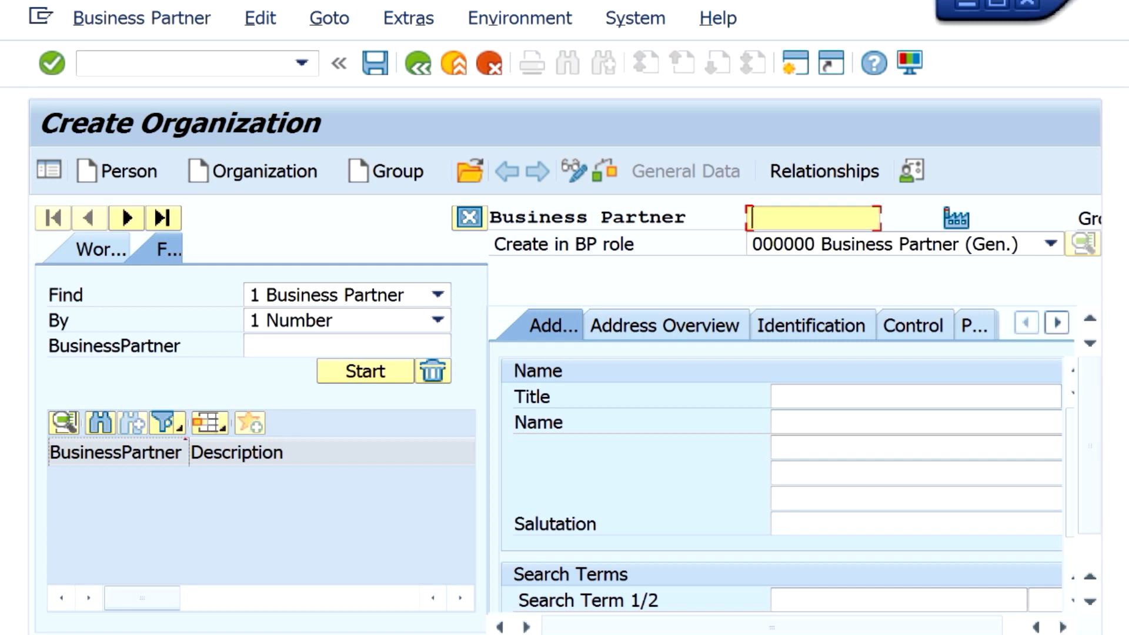
pyautogui.click(469, 218)
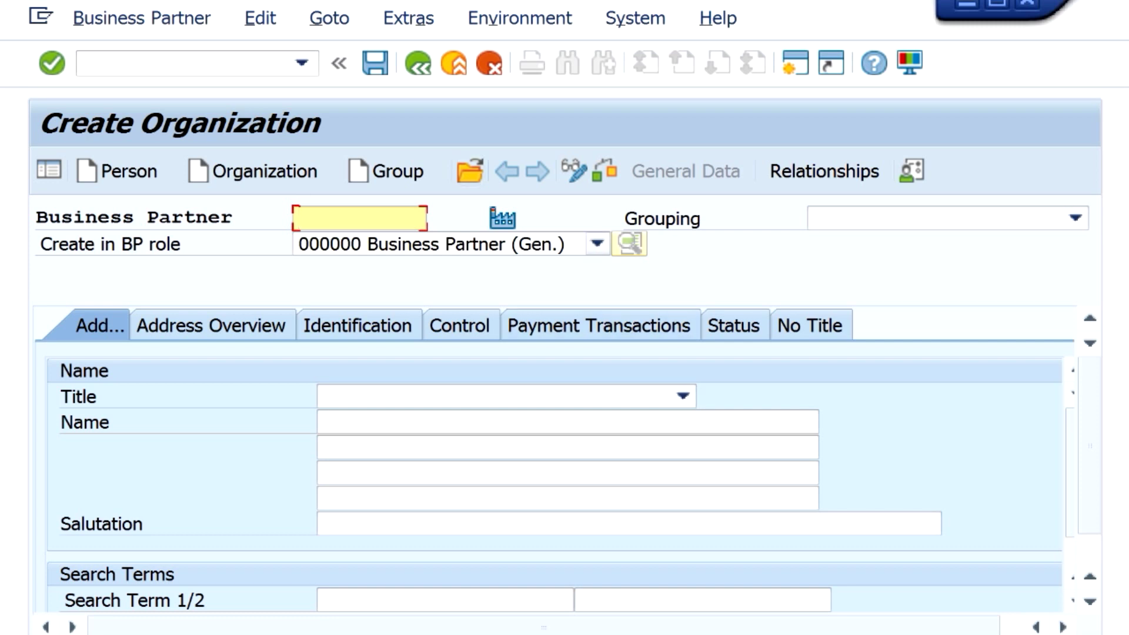
# Look through the available BP roles and titles for the new organization, keeping the general Business Partner role
pyautogui.click(597, 244)
pyautogui.scroll(-8, 411, 417)
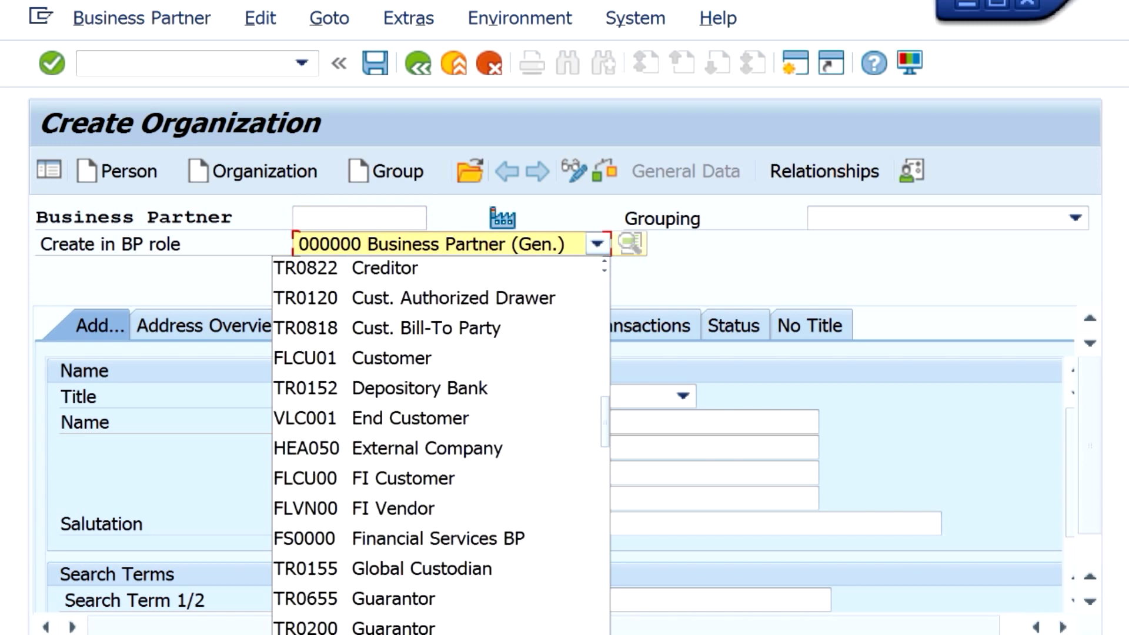
pyautogui.scroll(-15, 442, 441)
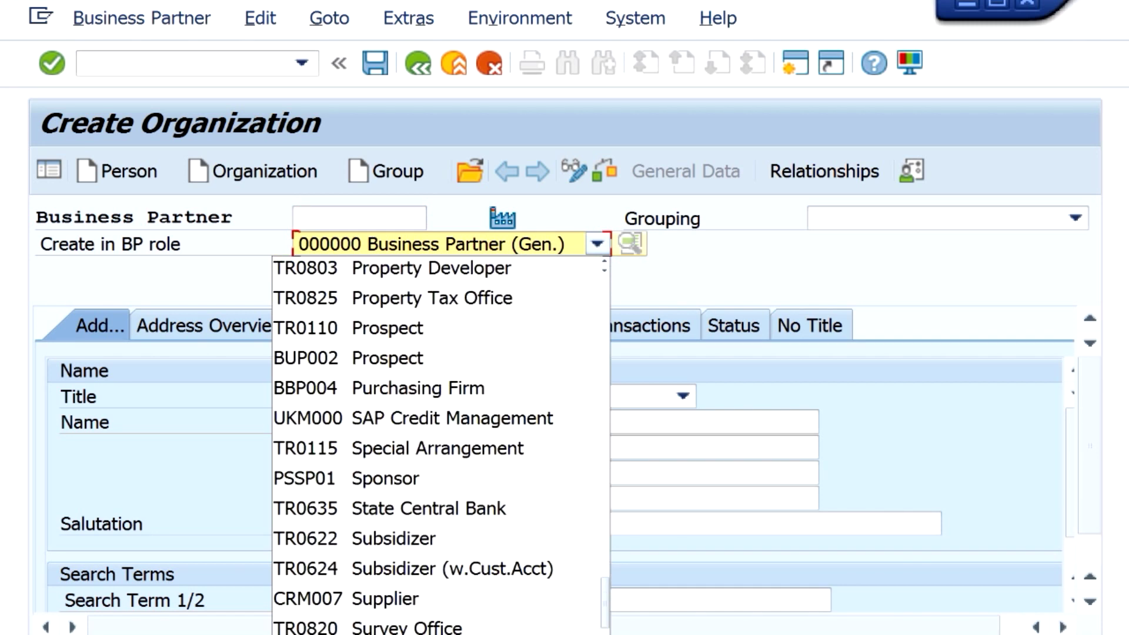
pyautogui.scroll(20, 442, 442)
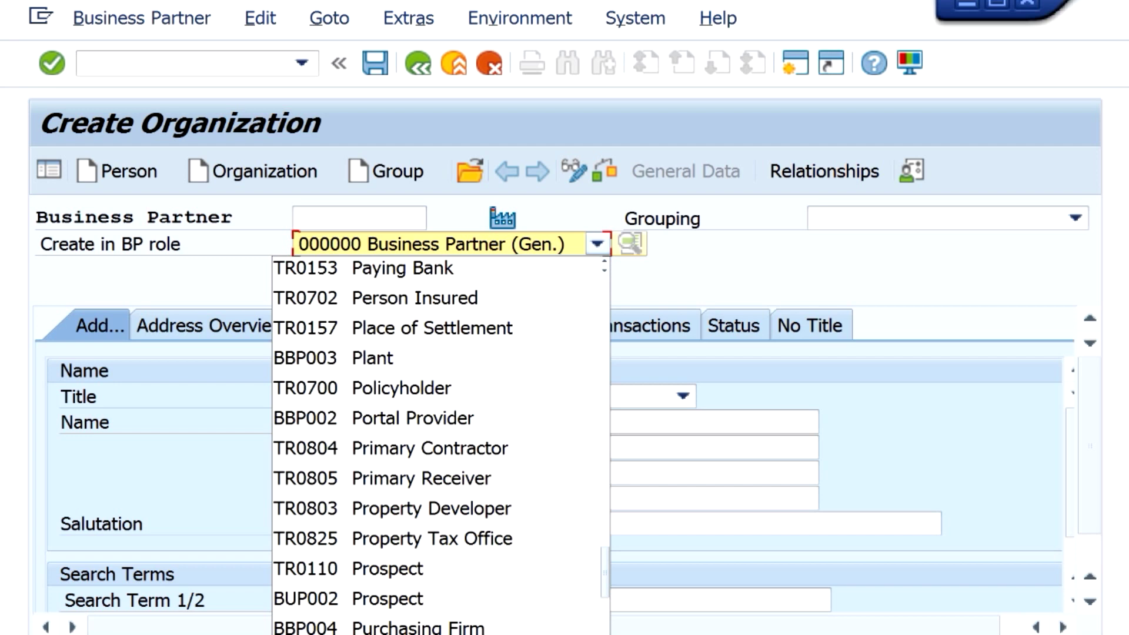
pyautogui.scroll(3, 442, 391)
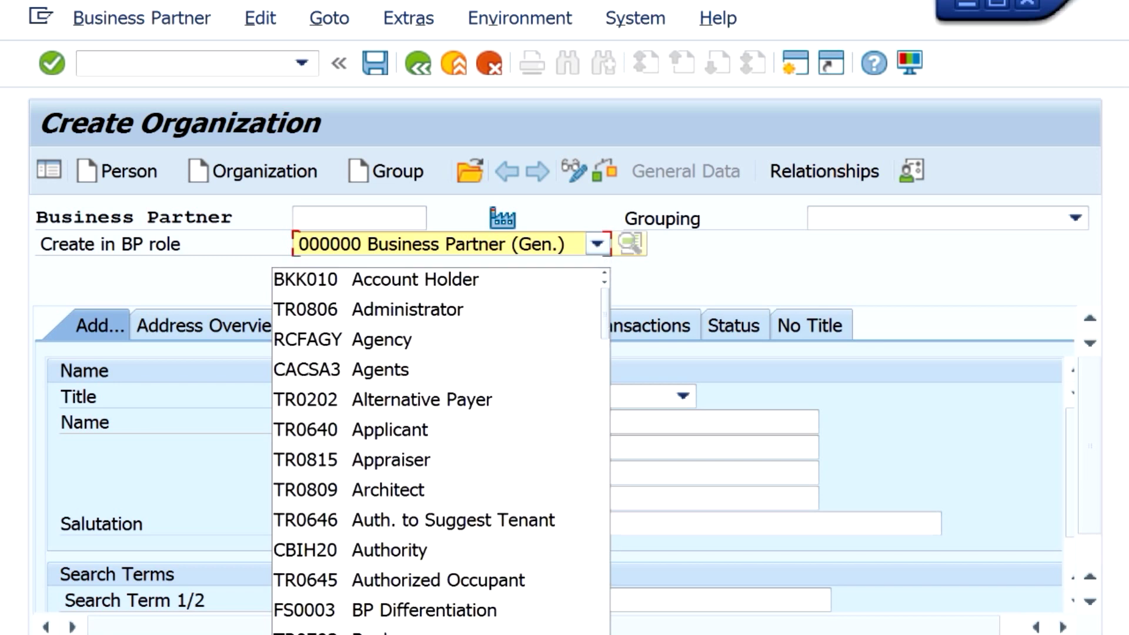
pyautogui.click(597, 244)
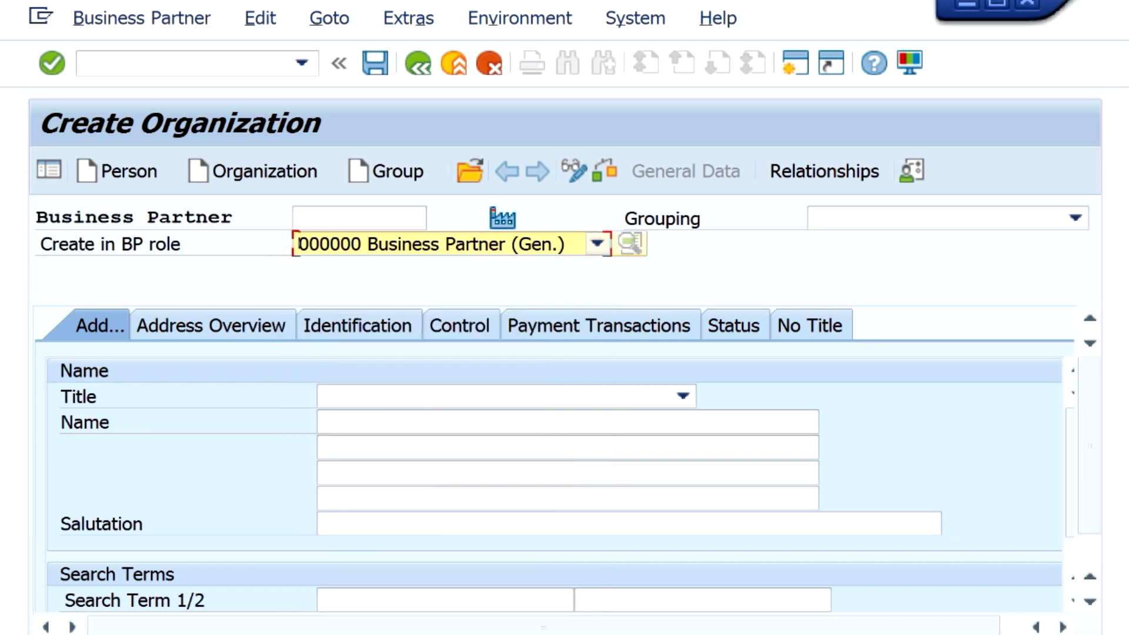
pyautogui.click(597, 243)
pyautogui.click(597, 244)
pyautogui.click(682, 397)
pyautogui.click(682, 396)
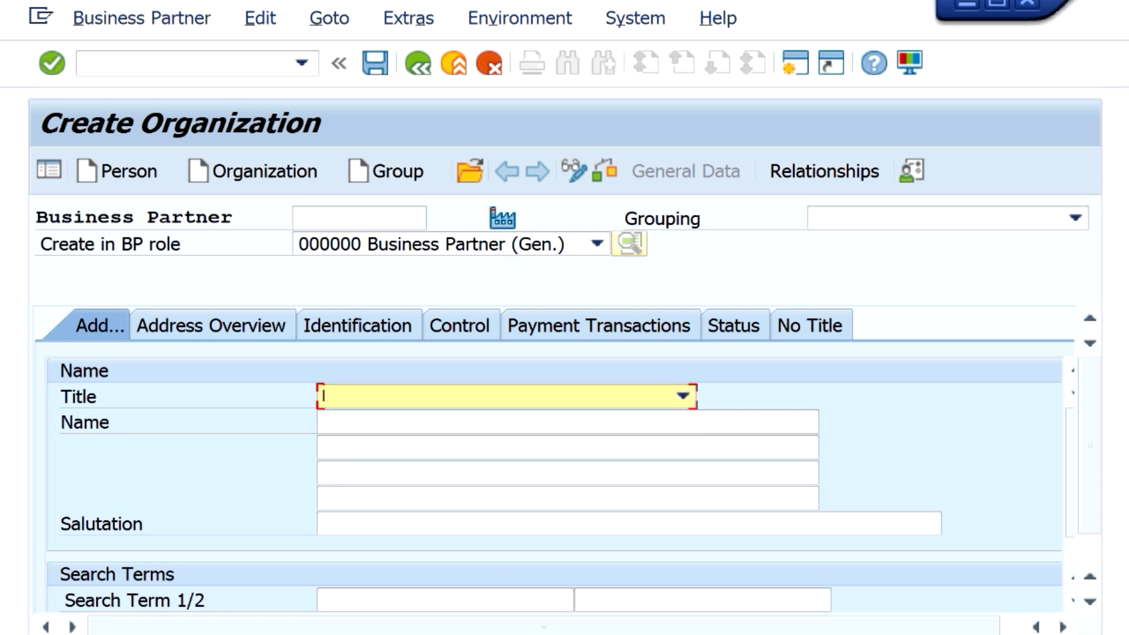
# Set the organization's name to BP Example 1 - Vendor
pyautogui.click(325, 423)
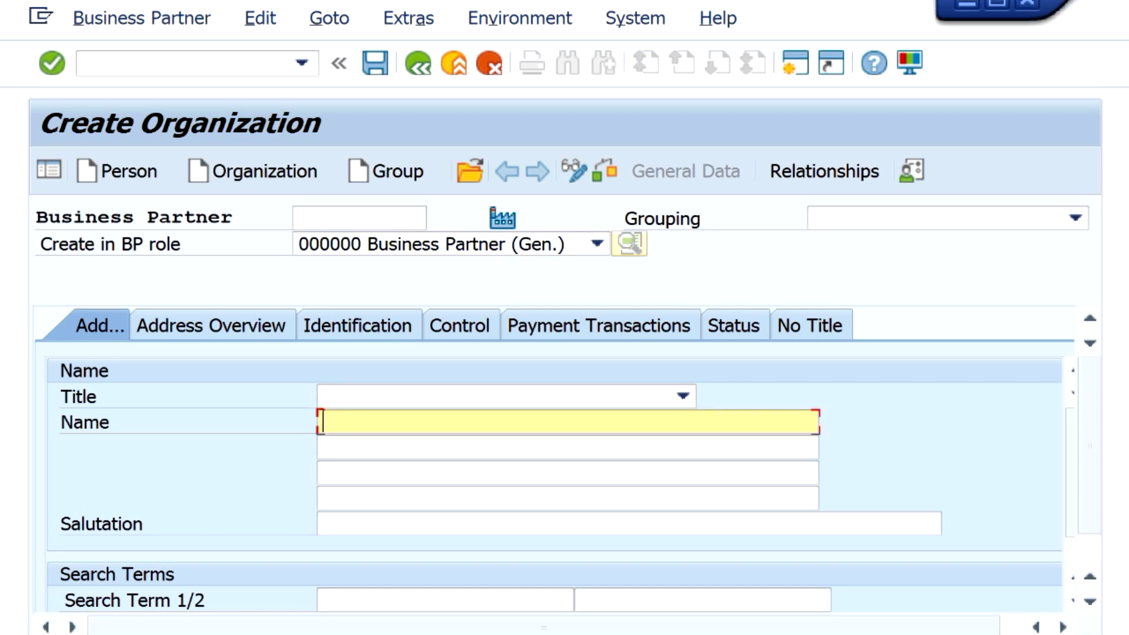
pyautogui.write('BP')
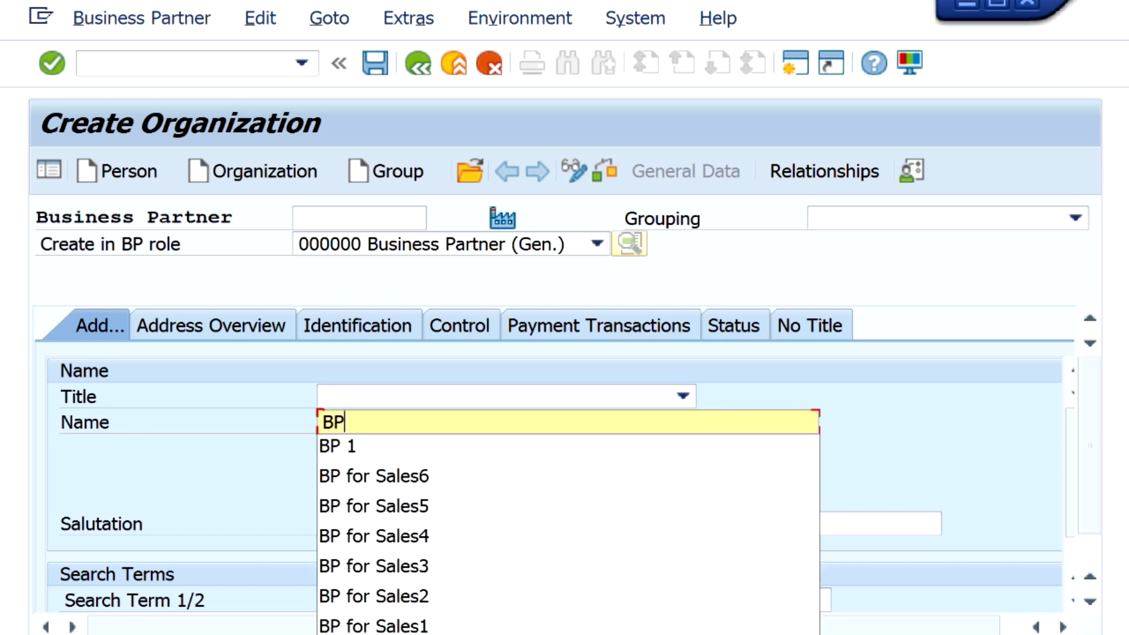
pyautogui.write(' Example')
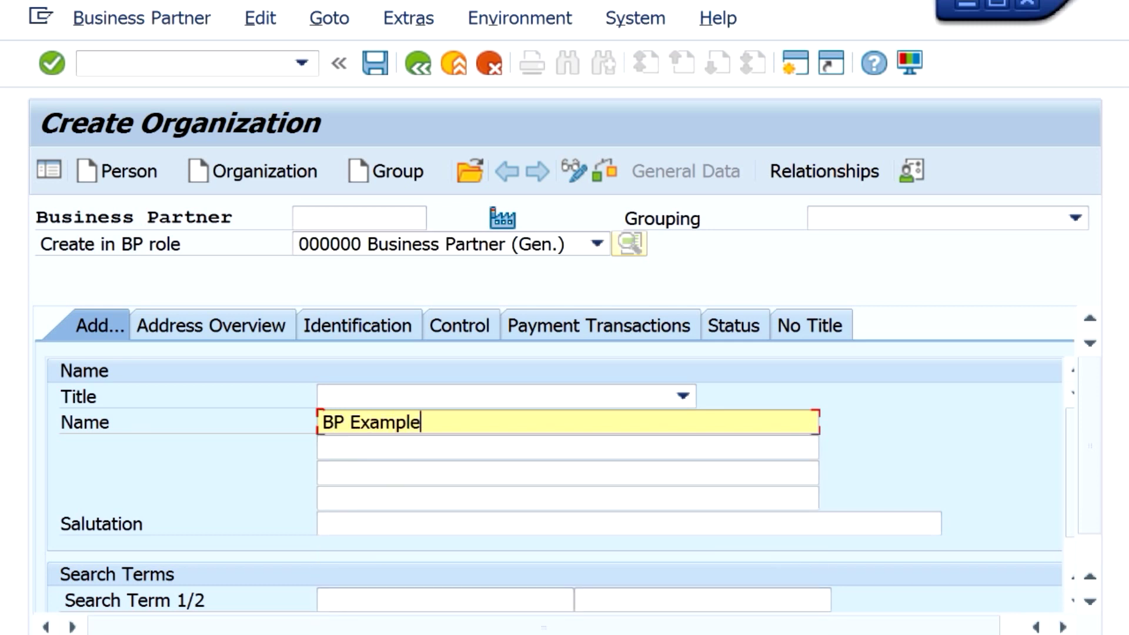
pyautogui.write(' 1 - Vendor')
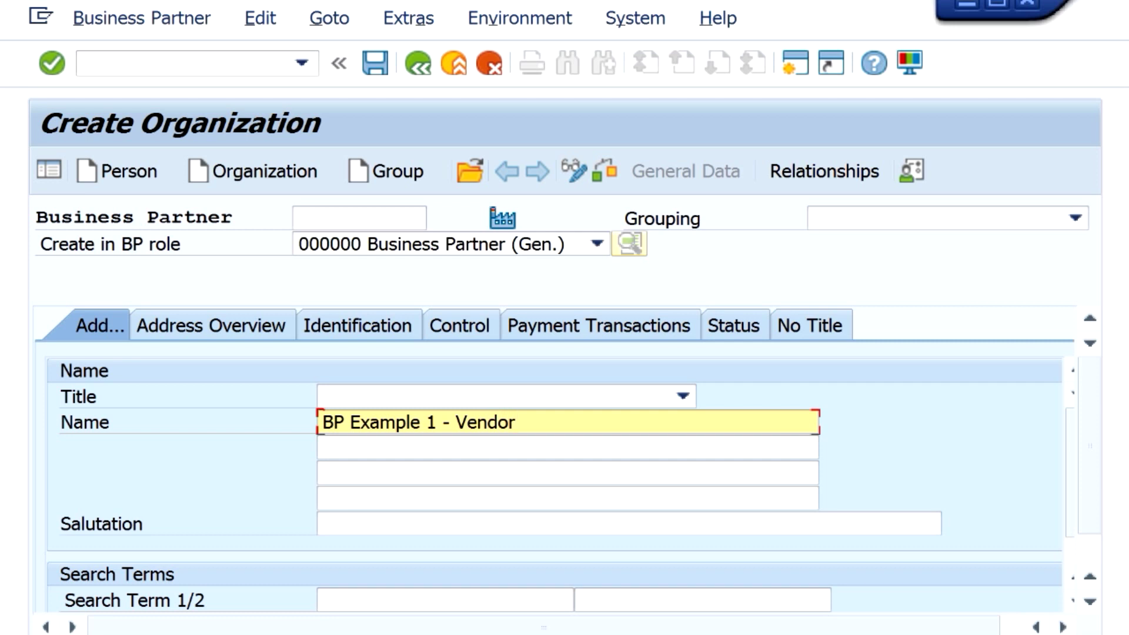
pyautogui.press('Return')
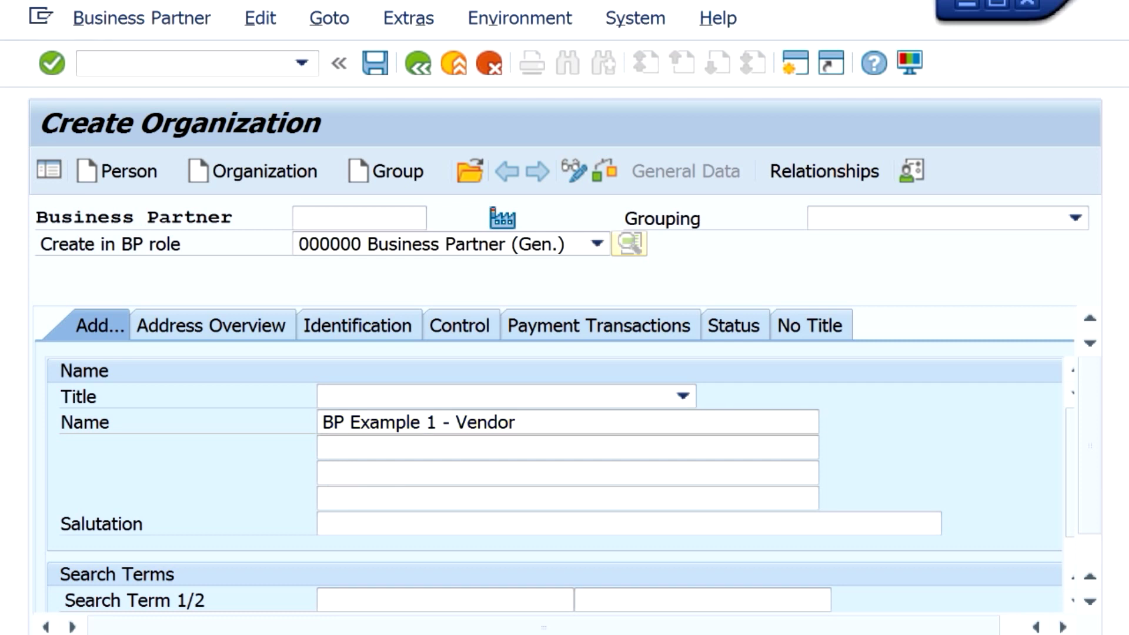
# Examine the new organization's address fields, search terms, address overview, identification and control data
pyautogui.scroll(-1, 555, 460)
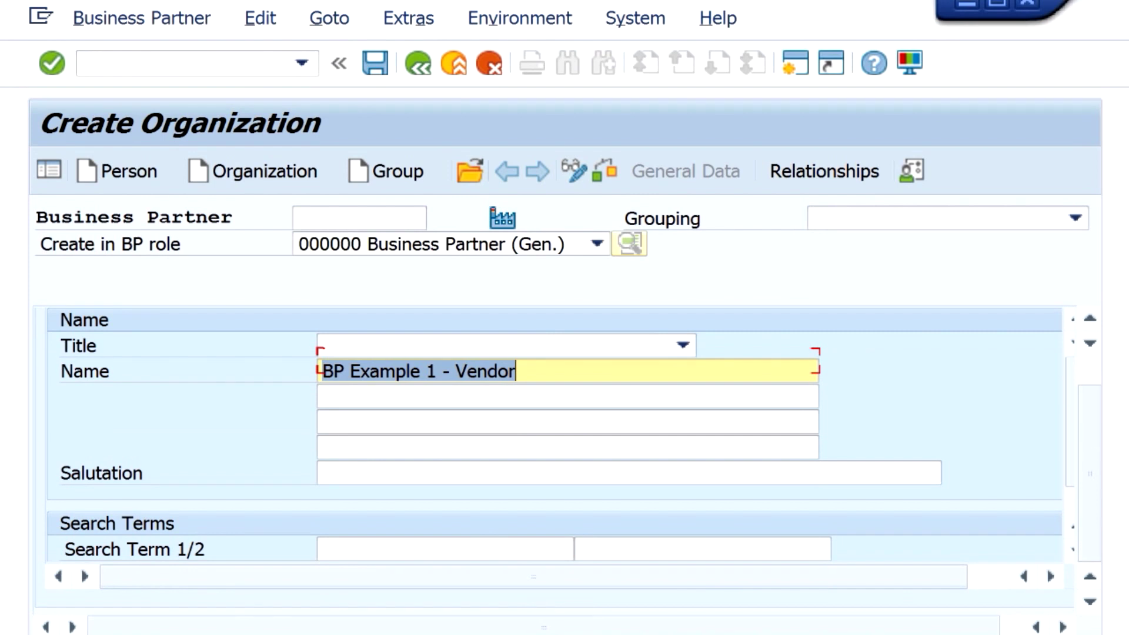
pyautogui.scroll(-1, 554, 435)
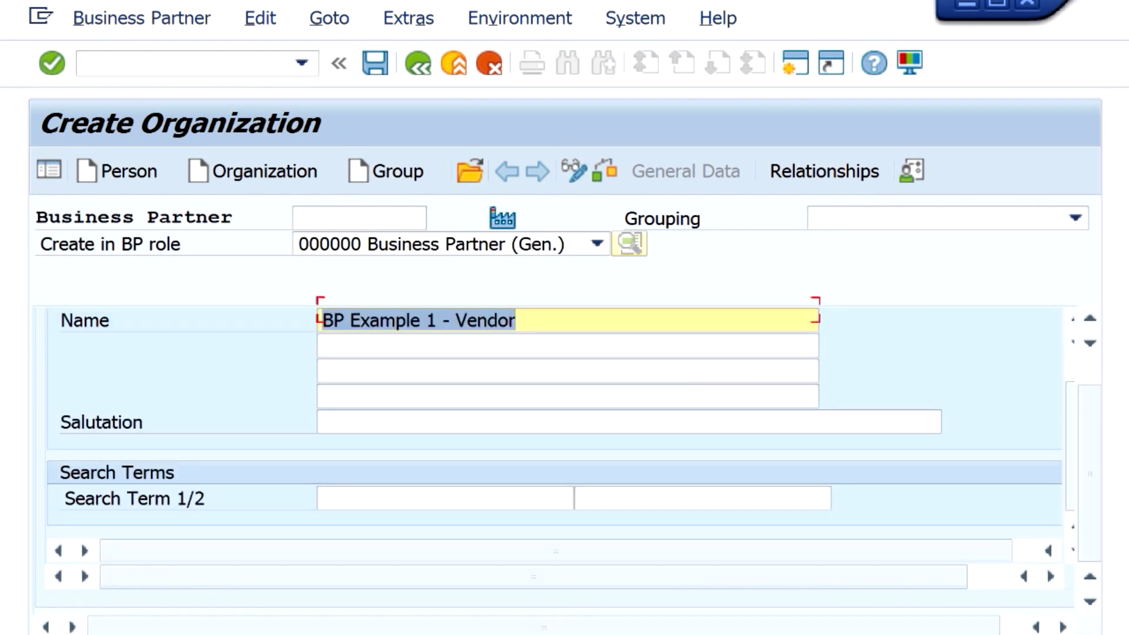
pyautogui.scroll(2, 554, 434)
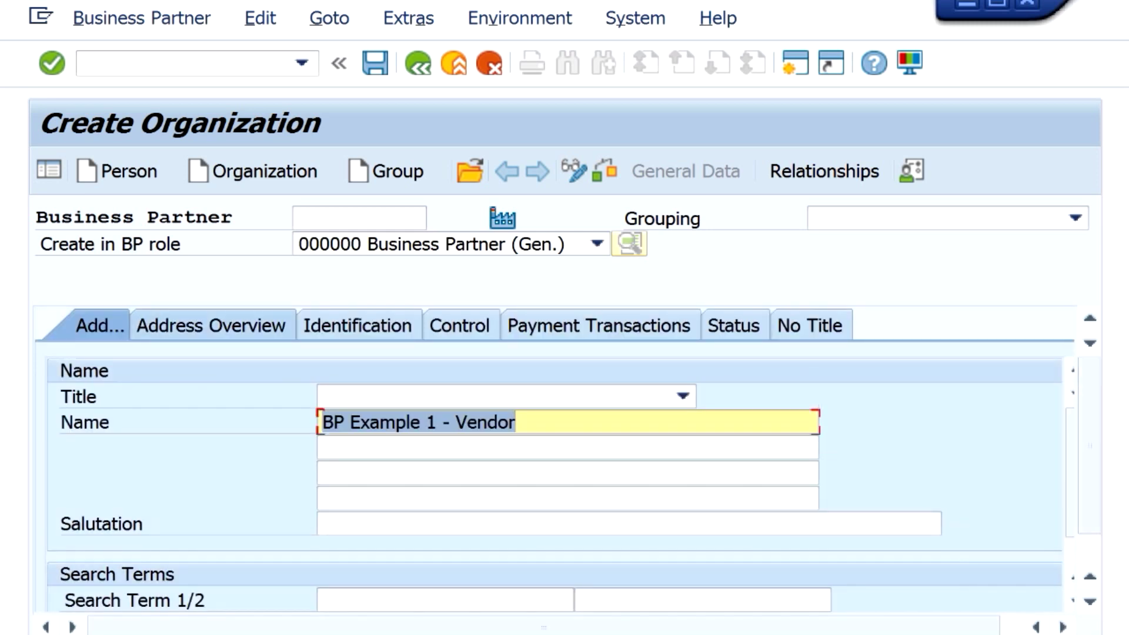
pyautogui.click(213, 325)
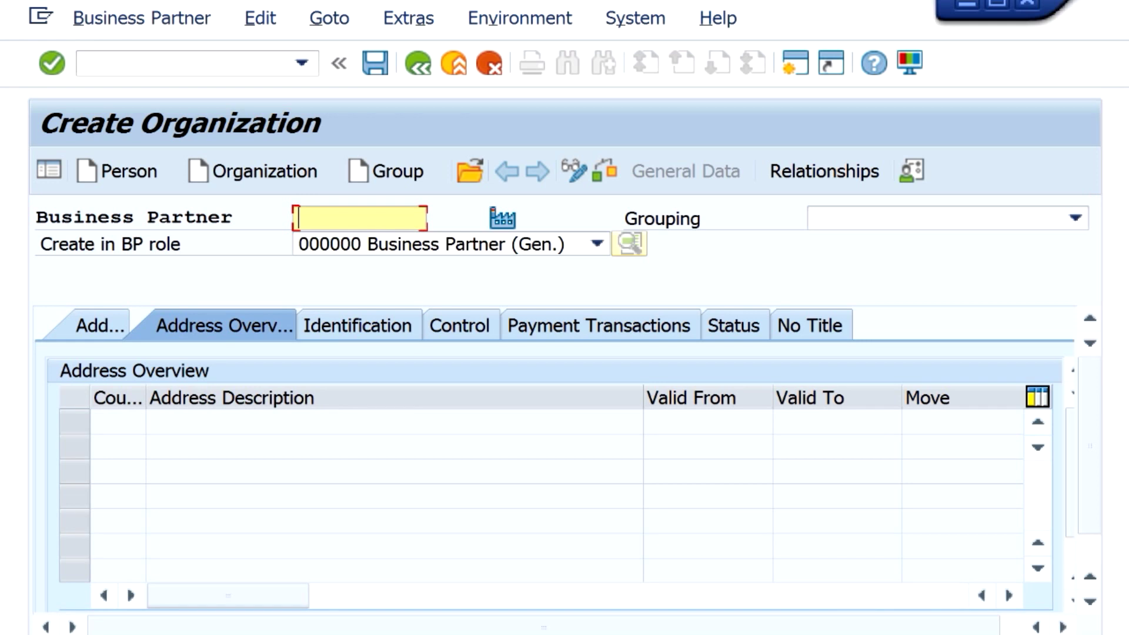
pyautogui.click(359, 326)
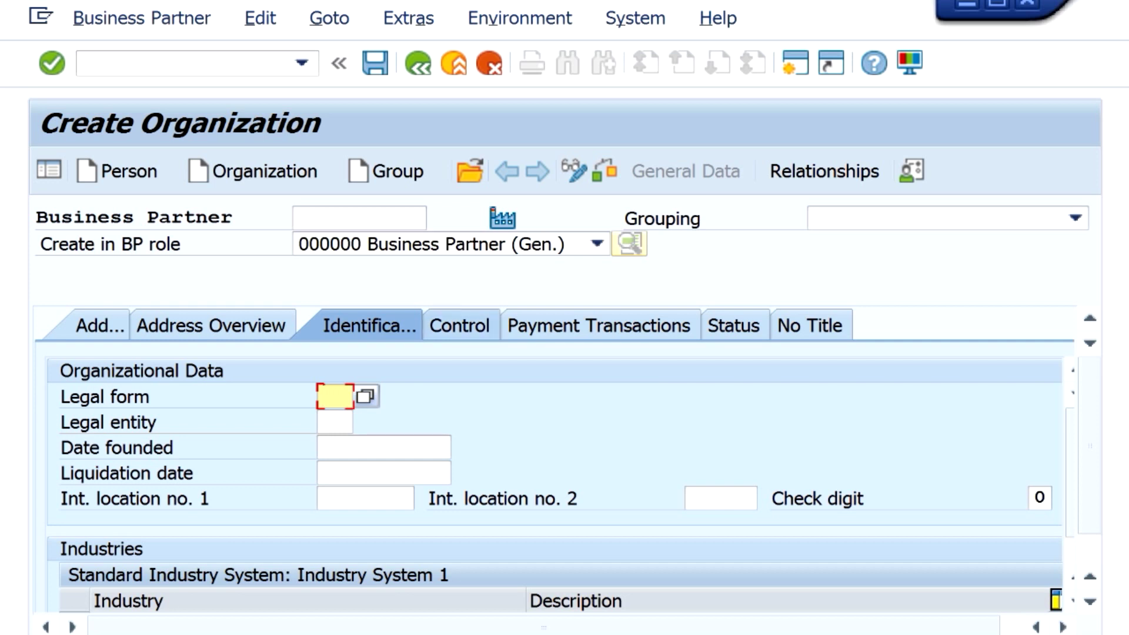
pyautogui.click(460, 326)
pyautogui.click(99, 325)
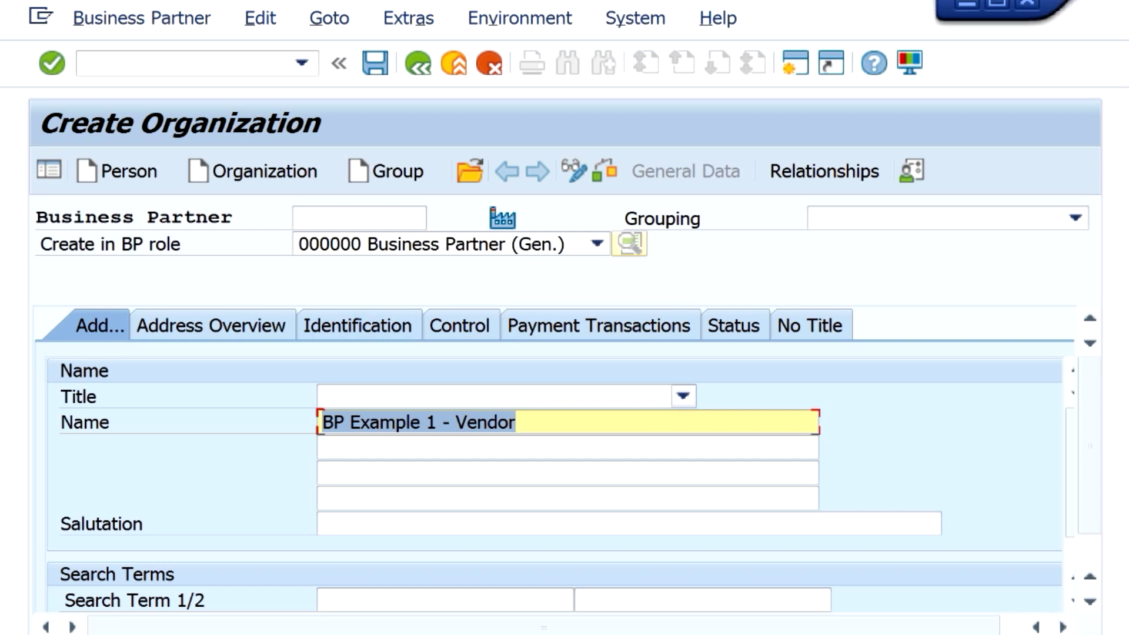
pyautogui.scroll(-2, 554, 458)
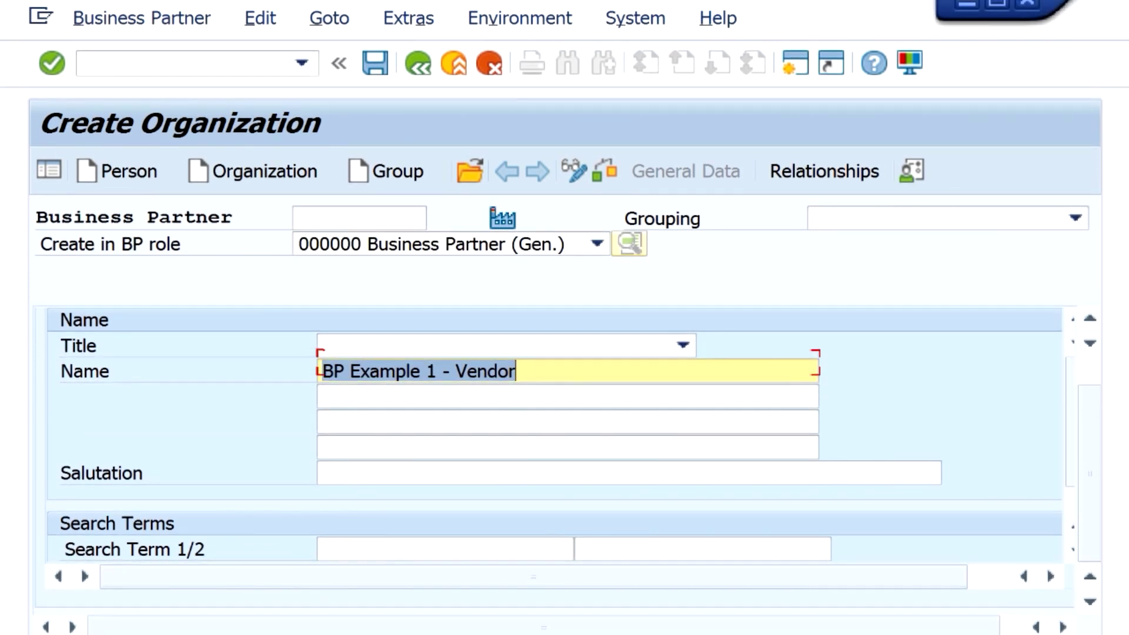
pyautogui.scroll(2, 554, 459)
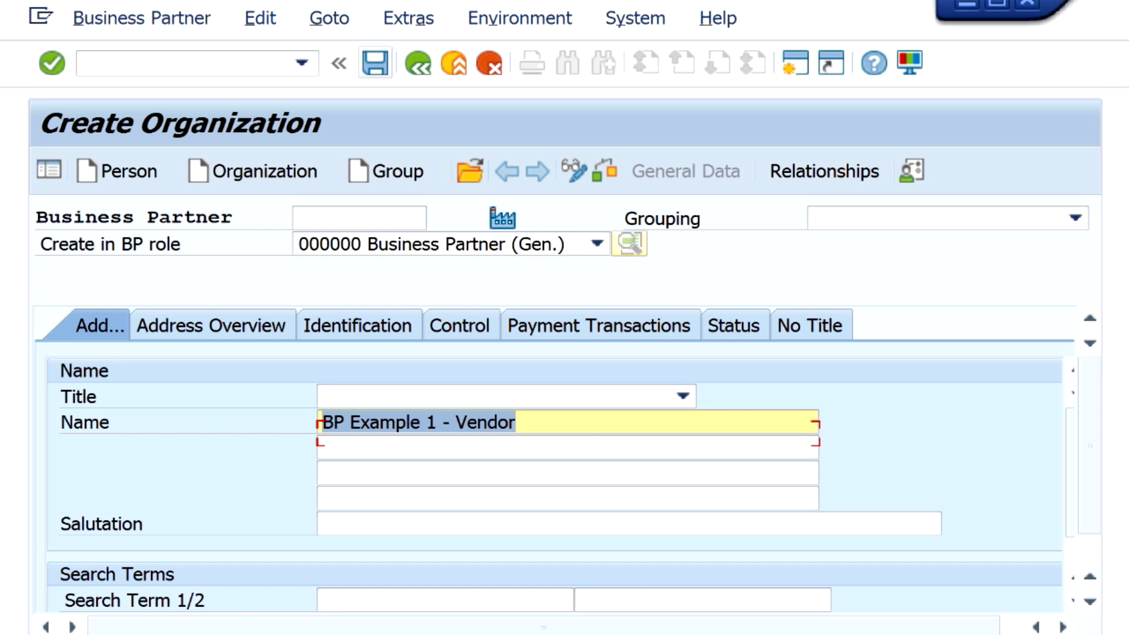
# Save the organization in the general role and return from business partner maintenance to the SAP Menu
pyautogui.click(375, 63)
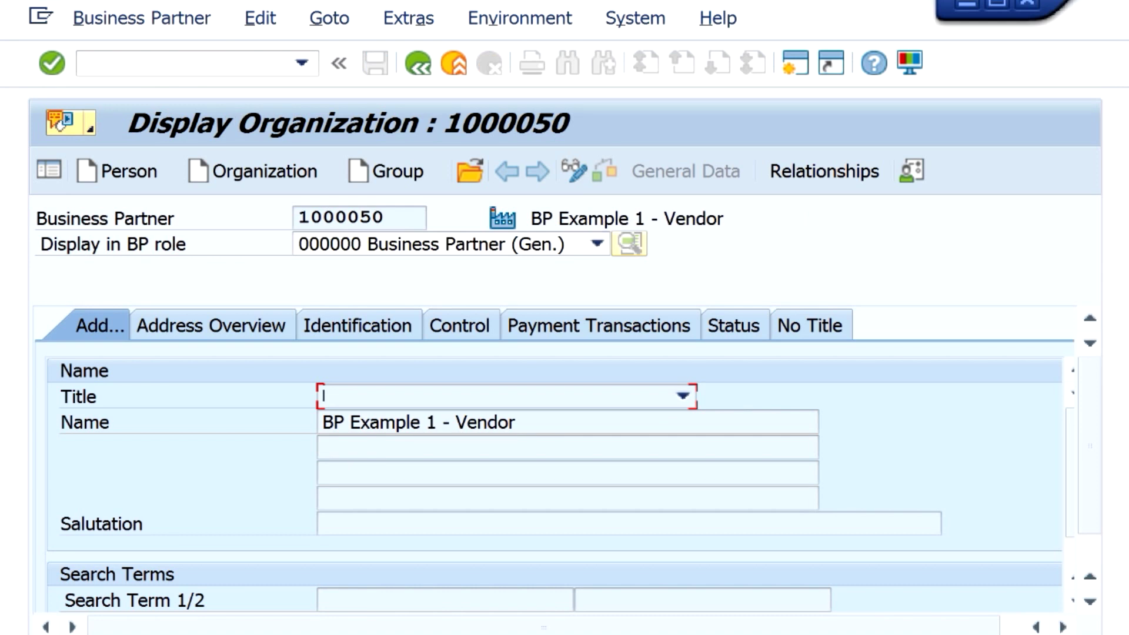
pyautogui.moveTo(395, 217); pyautogui.dragTo(298, 218)
pyautogui.click(299, 218)
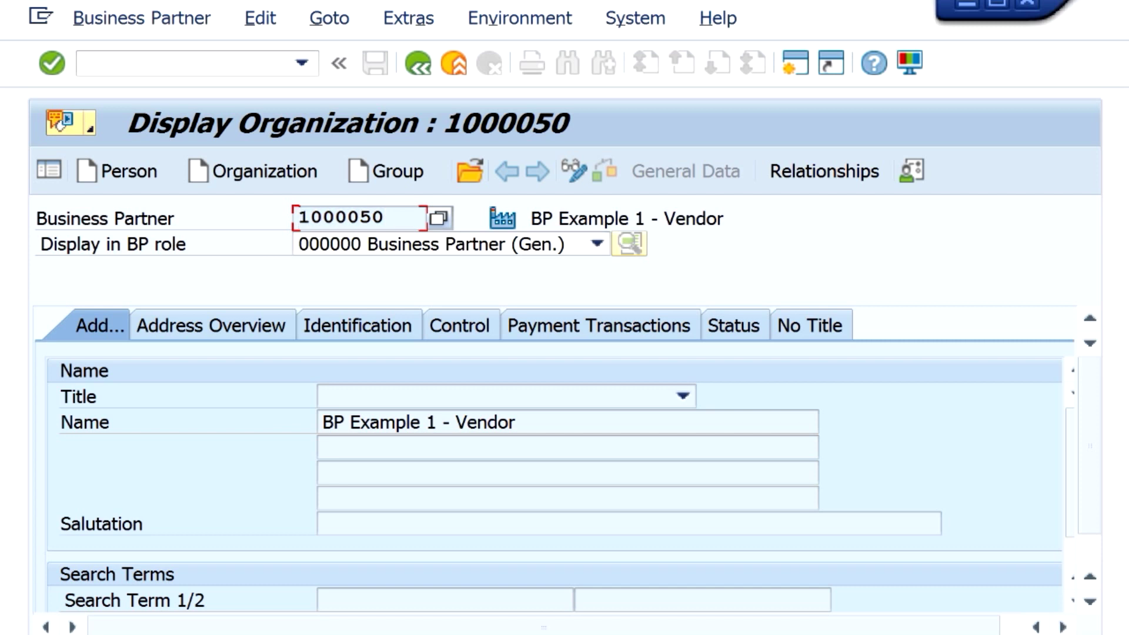
pyautogui.press('F3')
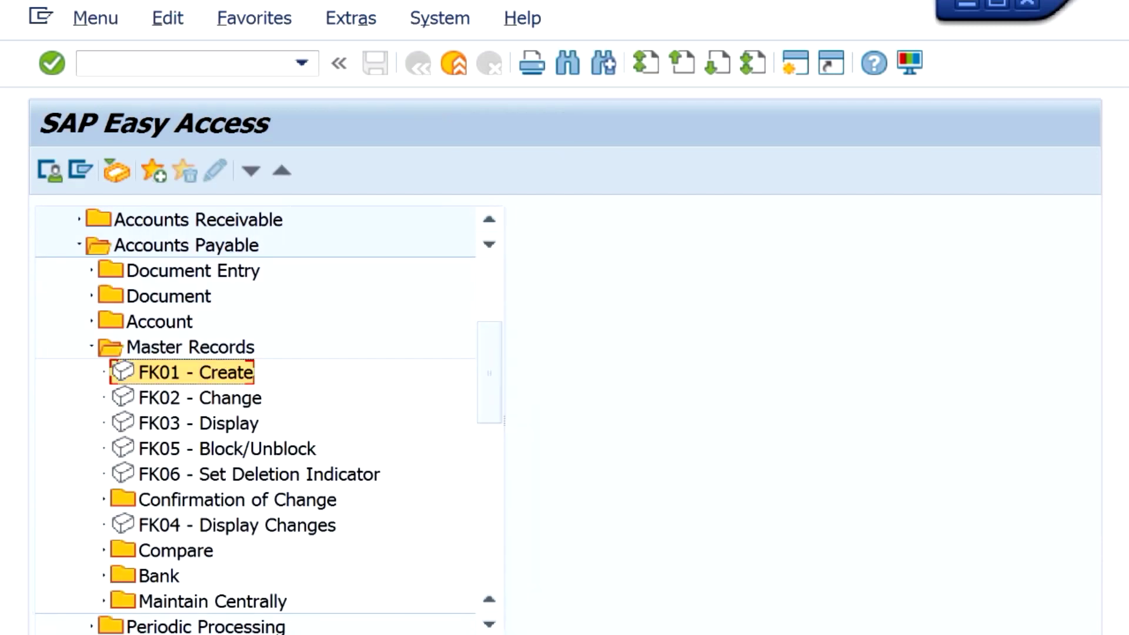
# Start transaction BP to reopen the saved organization in business partner maintenance
pyautogui.click(176, 63)
pyautogui.write('BP')
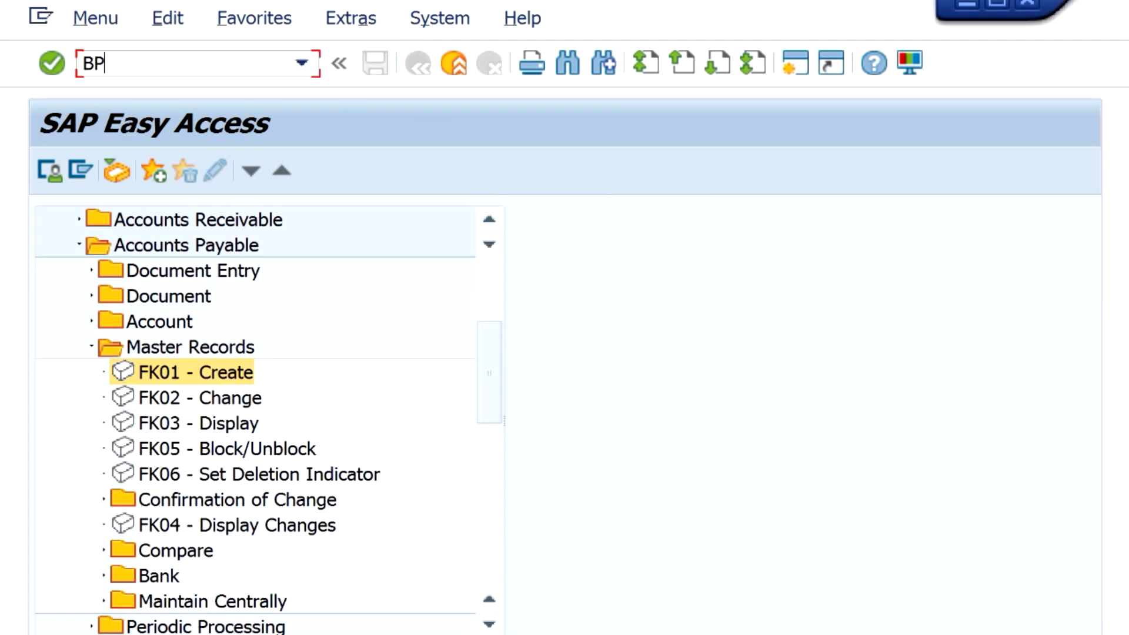
pyautogui.press('Return')
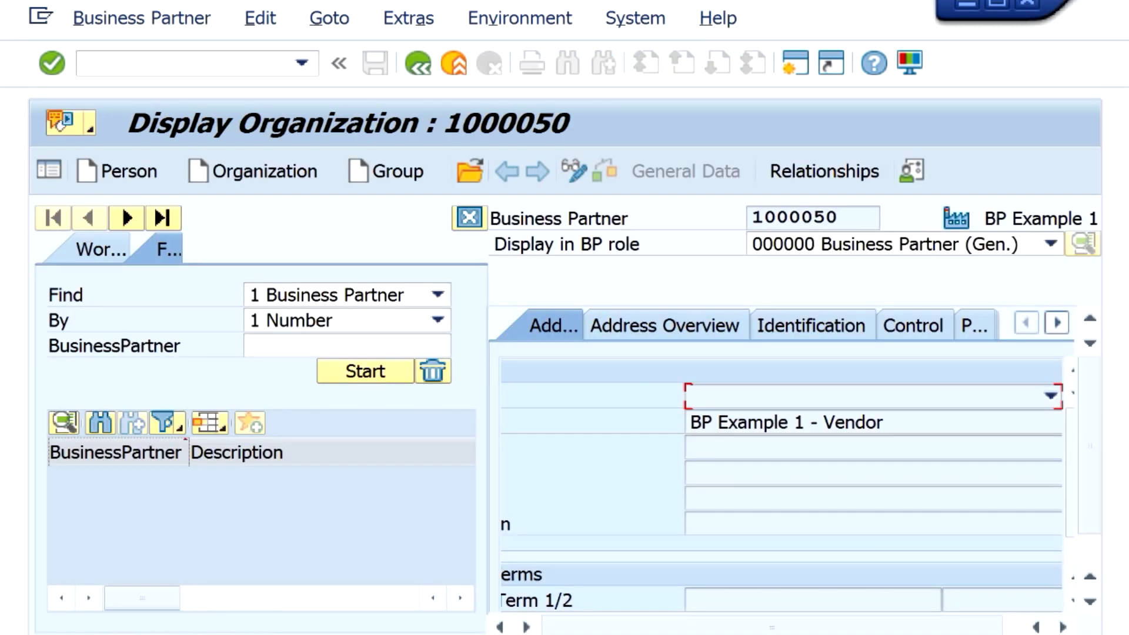
# Switch the organization BP Example 1 - Vendor from display to change mode and hide the business partner search area
pyautogui.moveTo(842, 218); pyautogui.dragTo(752, 218)
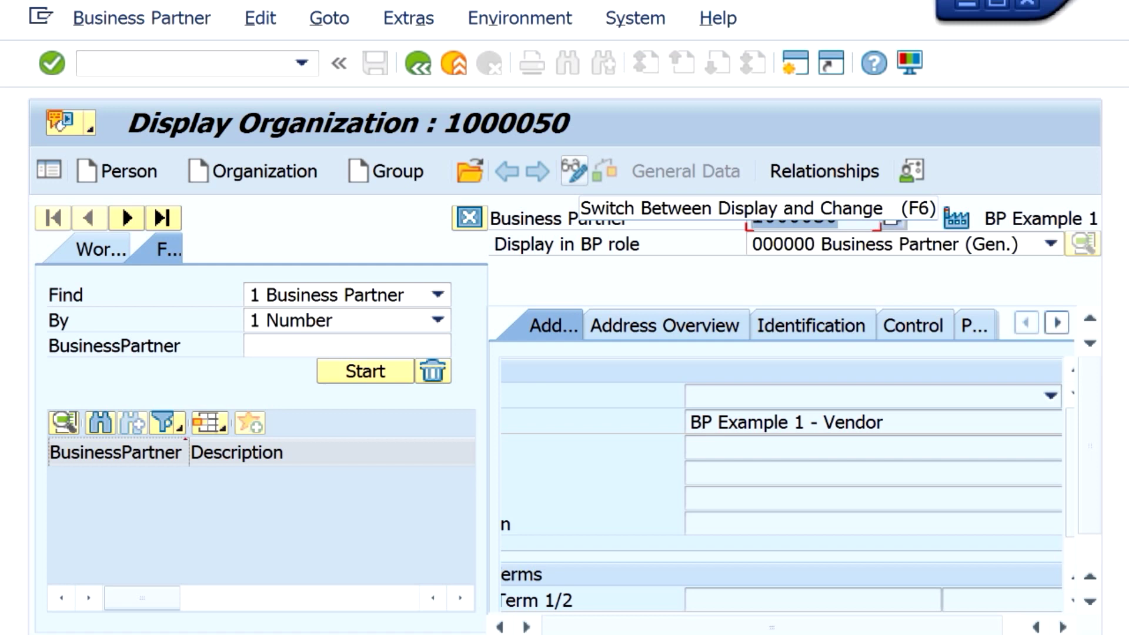
pyautogui.click(574, 171)
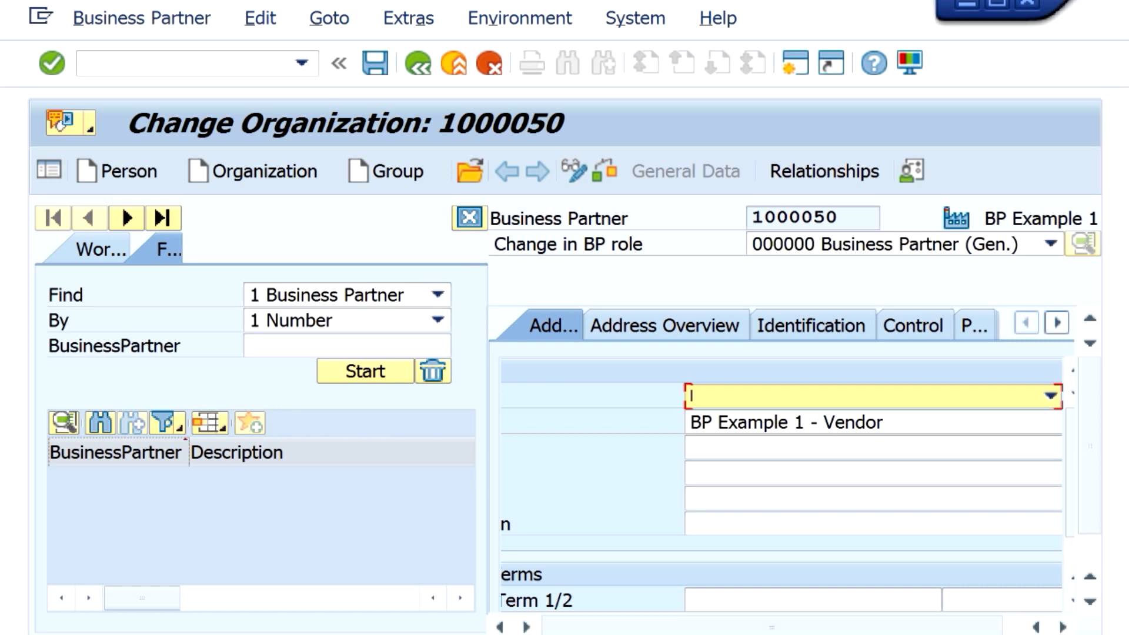
pyautogui.click(469, 218)
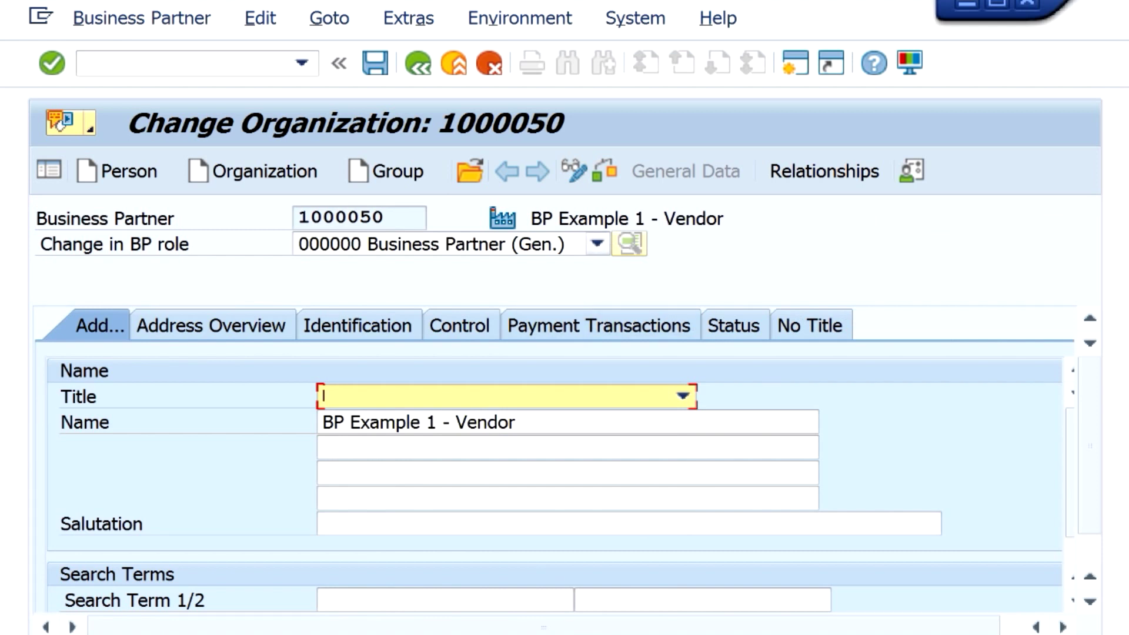
pyautogui.click(598, 244)
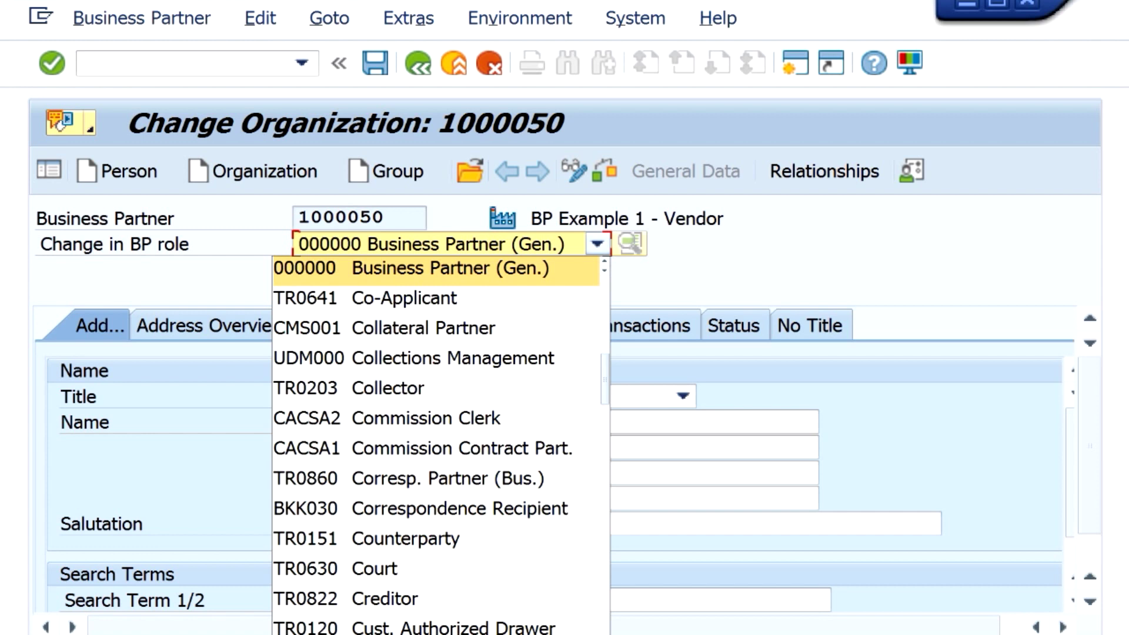
pyautogui.moveTo(606, 380); pyautogui.dragTo(605, 402)
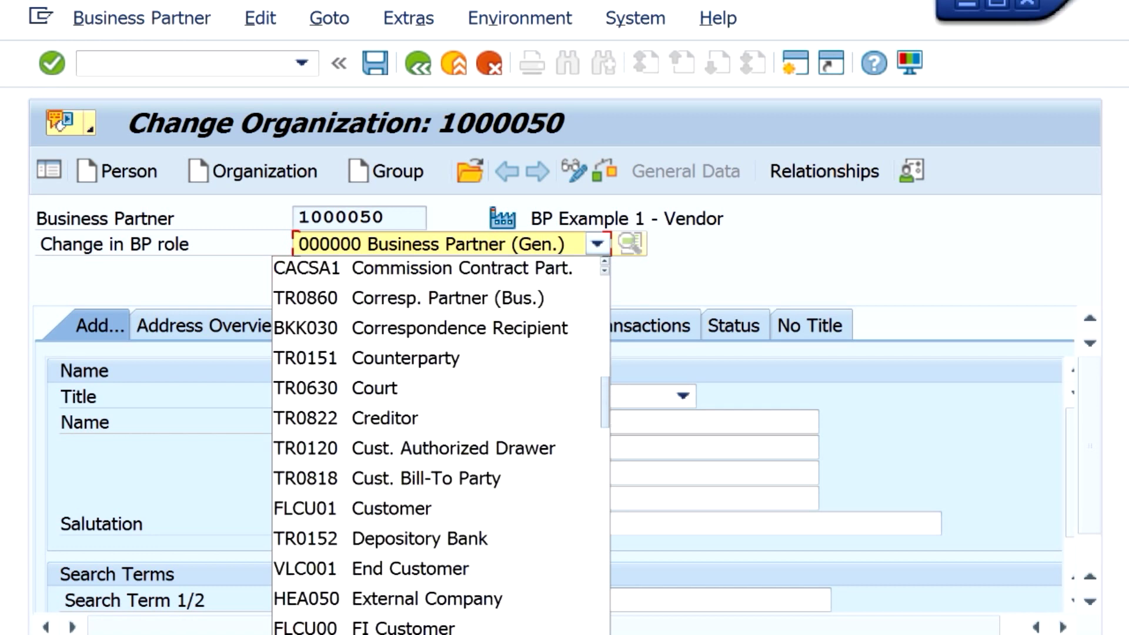
pyautogui.scroll(-10, 442, 446)
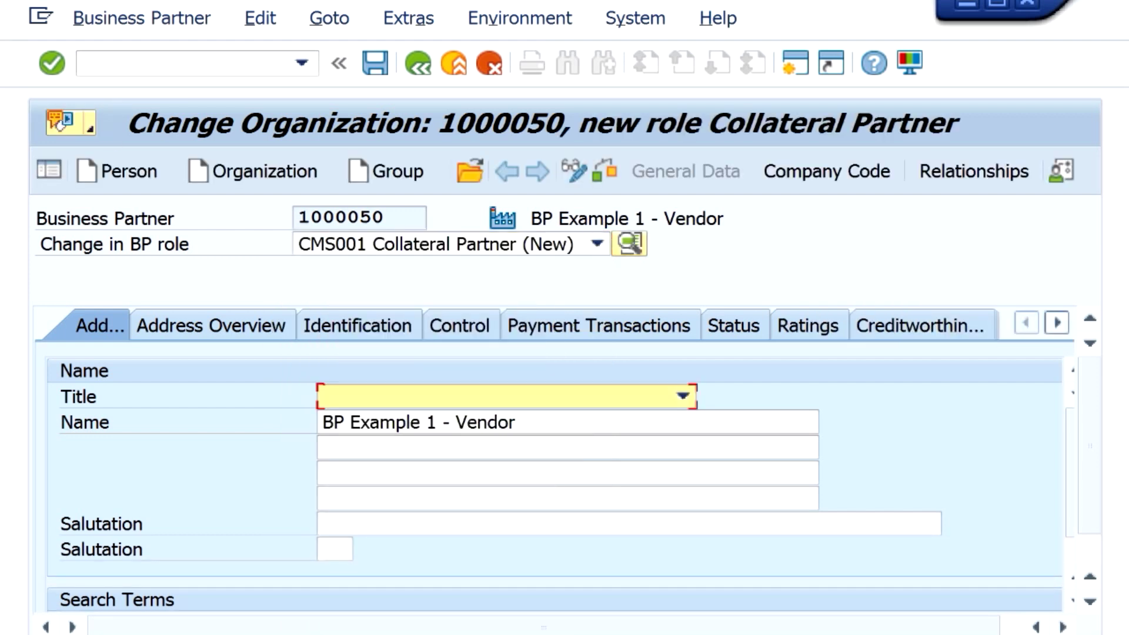
# Change the organization's BP role to FLVN00 FI Vendor without saving the changes made in the Collateral Partner role
pyautogui.click(597, 243)
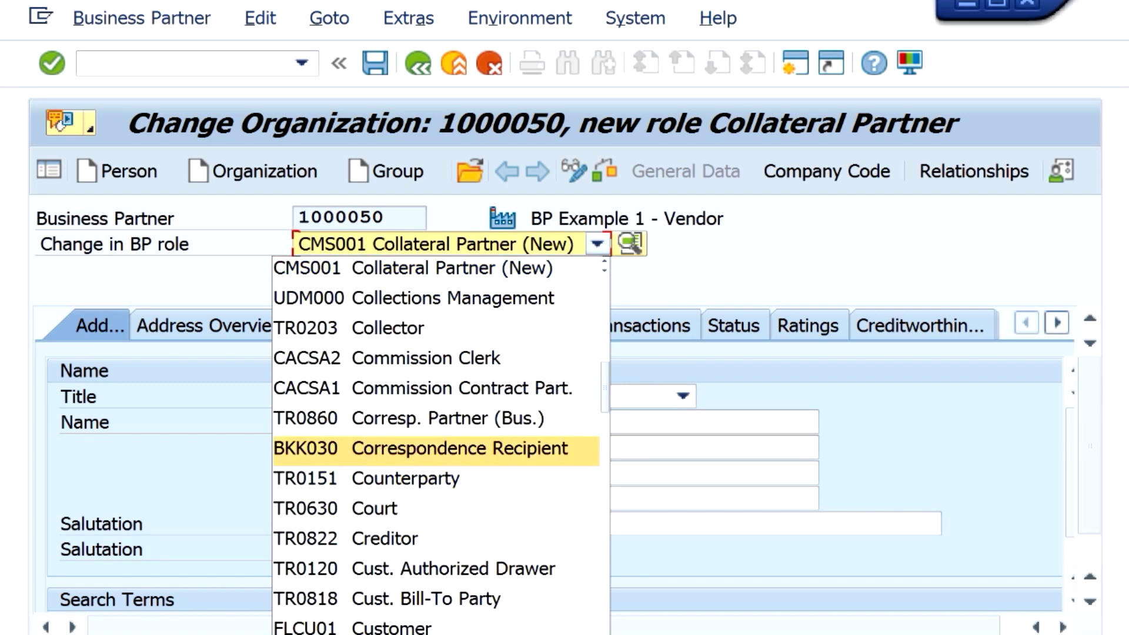
pyautogui.scroll(4, 411, 449)
pyautogui.scroll(5, 412, 448)
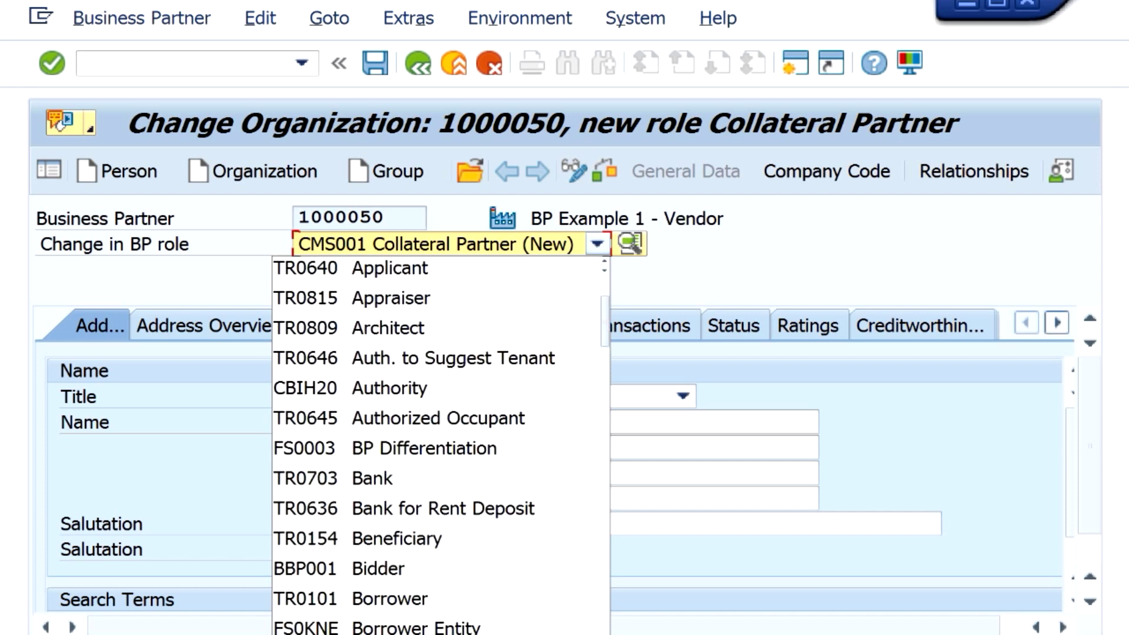
pyautogui.scroll(-8, 412, 448)
pyautogui.scroll(-2, 434, 508)
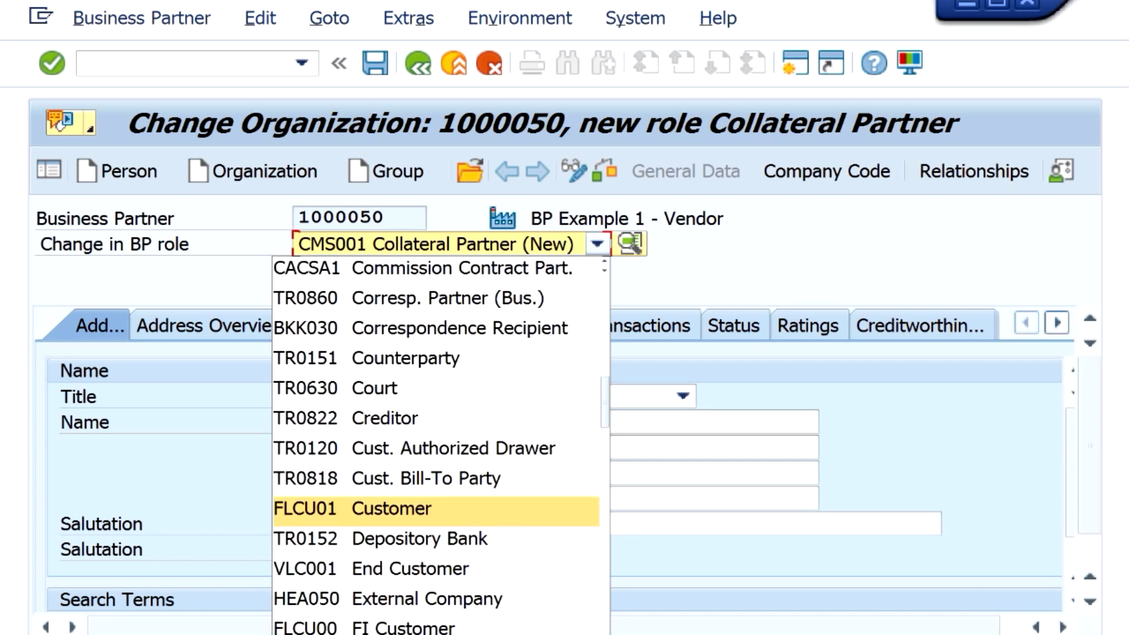
pyautogui.scroll(-1, 435, 599)
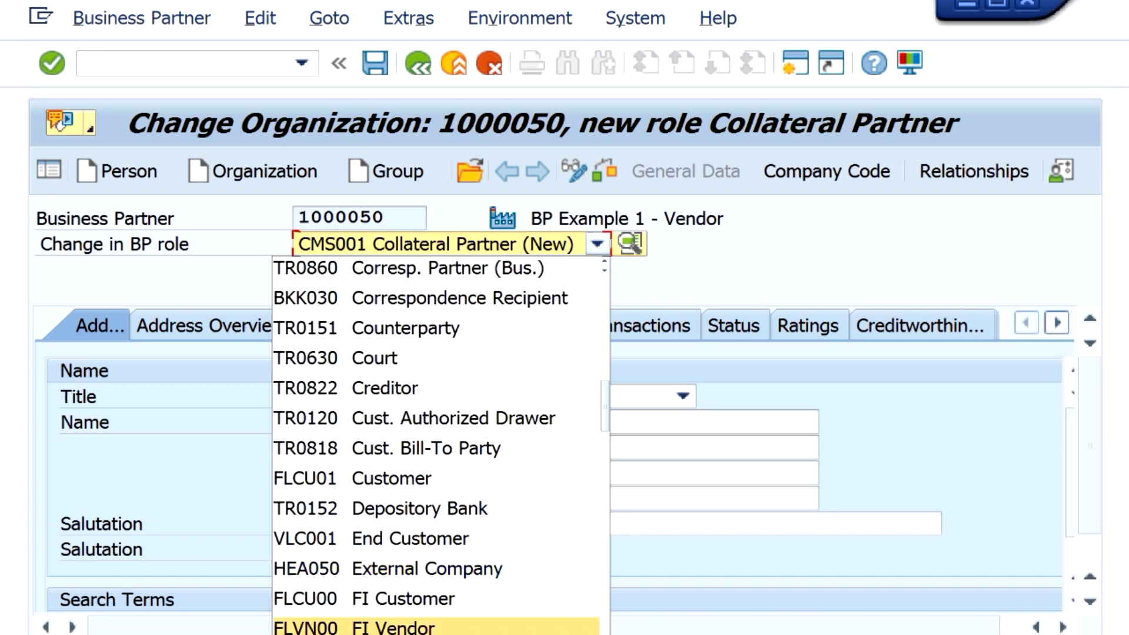
pyautogui.press('Return')
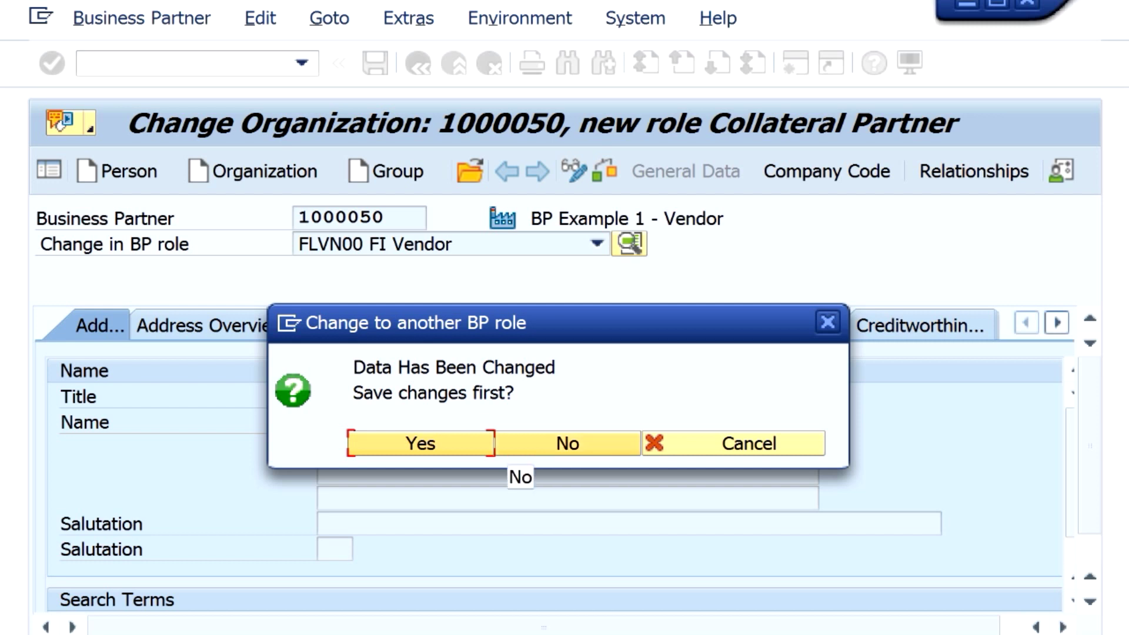
pyautogui.click(521, 447)
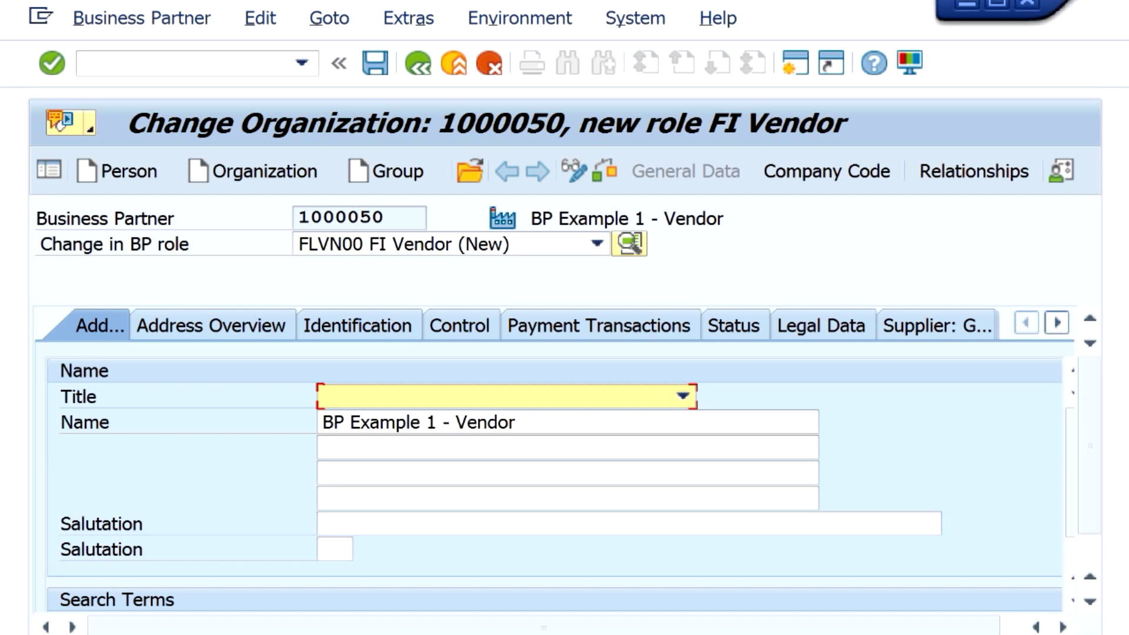
# Examine the organization's business partner number and general address data in the FI Vendor role
pyautogui.moveTo(391, 219); pyautogui.dragTo(298, 218)
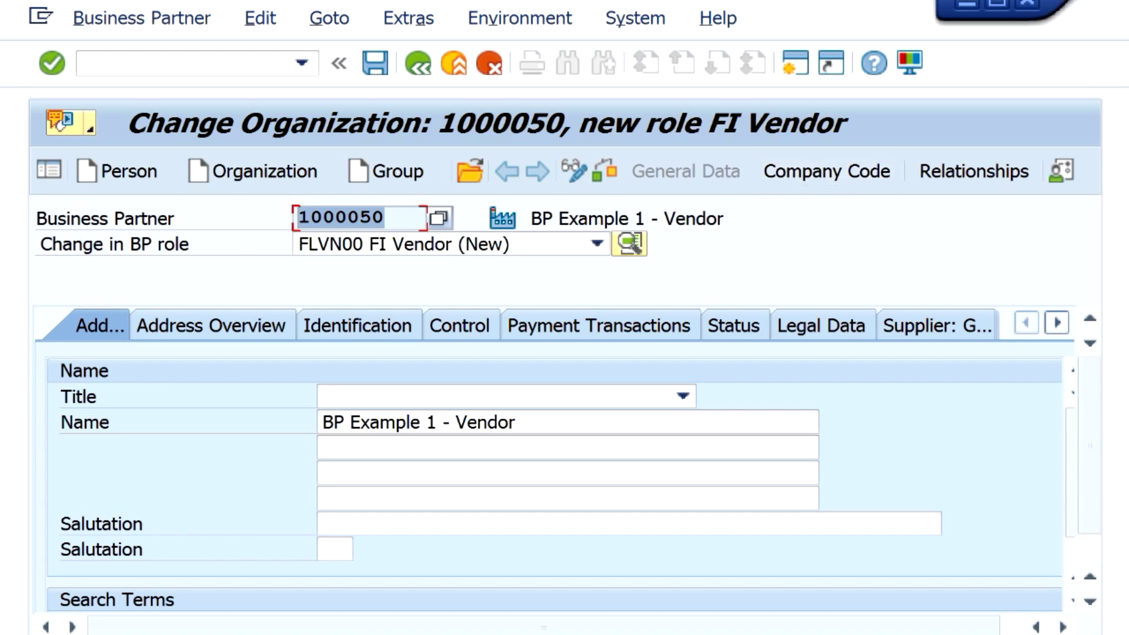
pyautogui.scroll(-2, 682, 397)
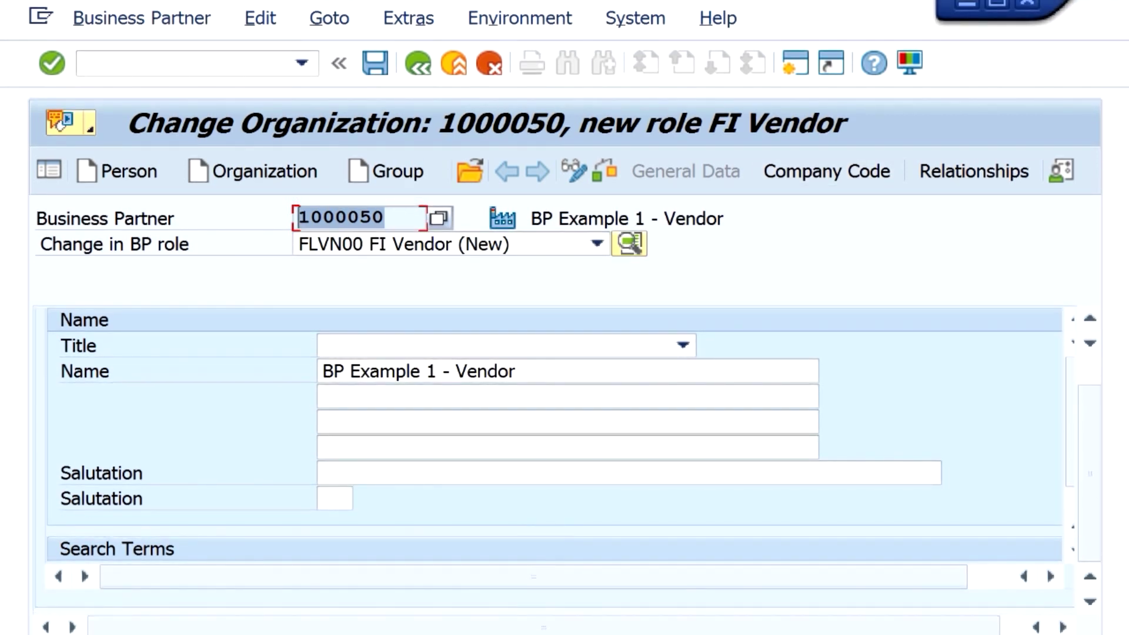